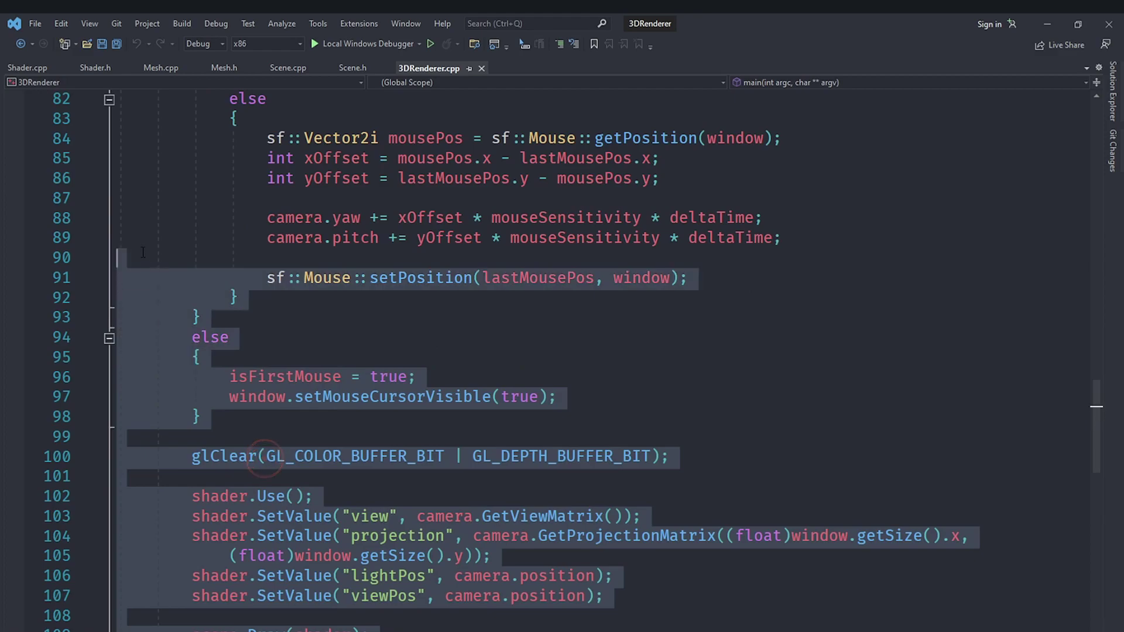
Look through the code of 3DRenderer.cpp from the render loop back up to the include lines.
scroll(156, 277, up, 4)
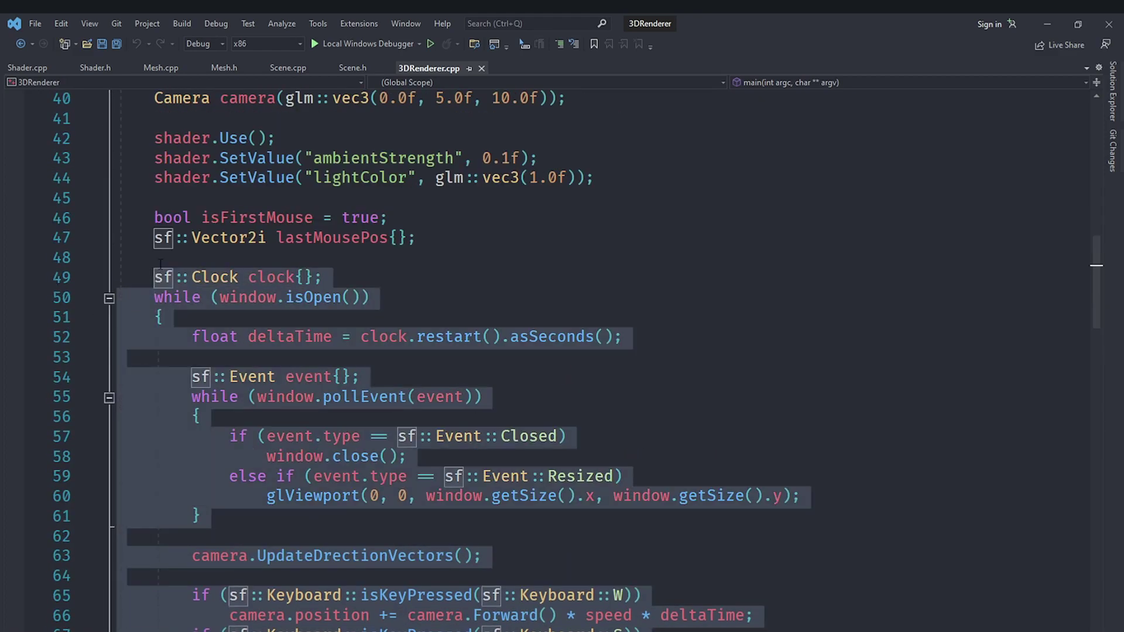
click(158, 258)
click(170, 198)
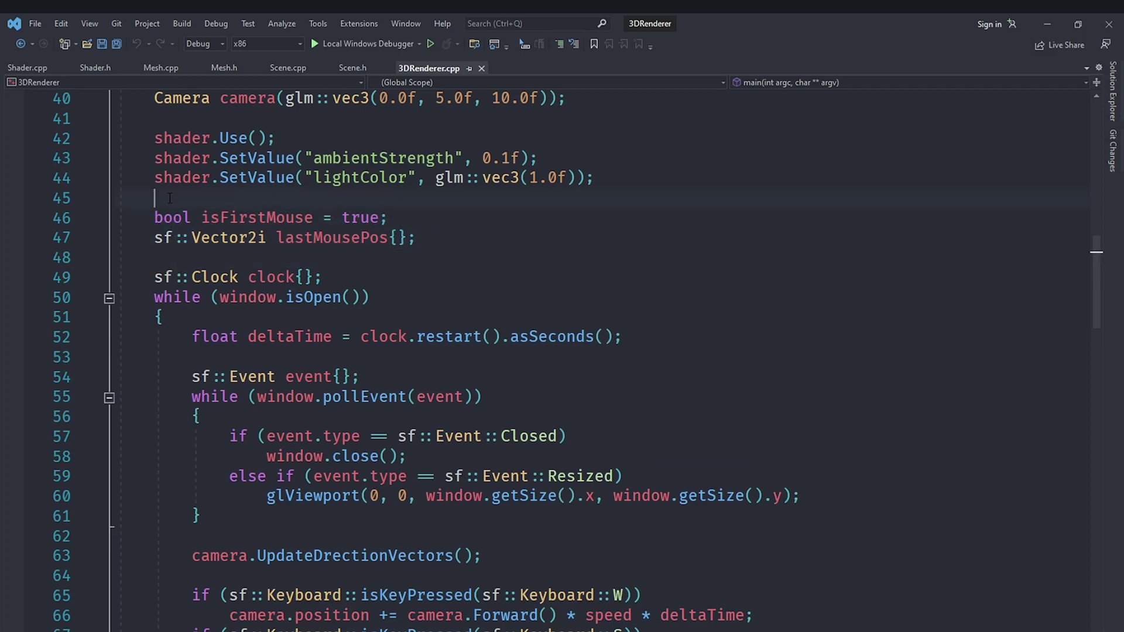
scroll(183, 311, up, 2)
click(183, 311)
drag(183, 311, 356, 394)
click(371, 404)
click(175, 316)
click(356, 393)
click(358, 366)
click(360, 379)
scroll(361, 380, up, 4)
click(240, 243)
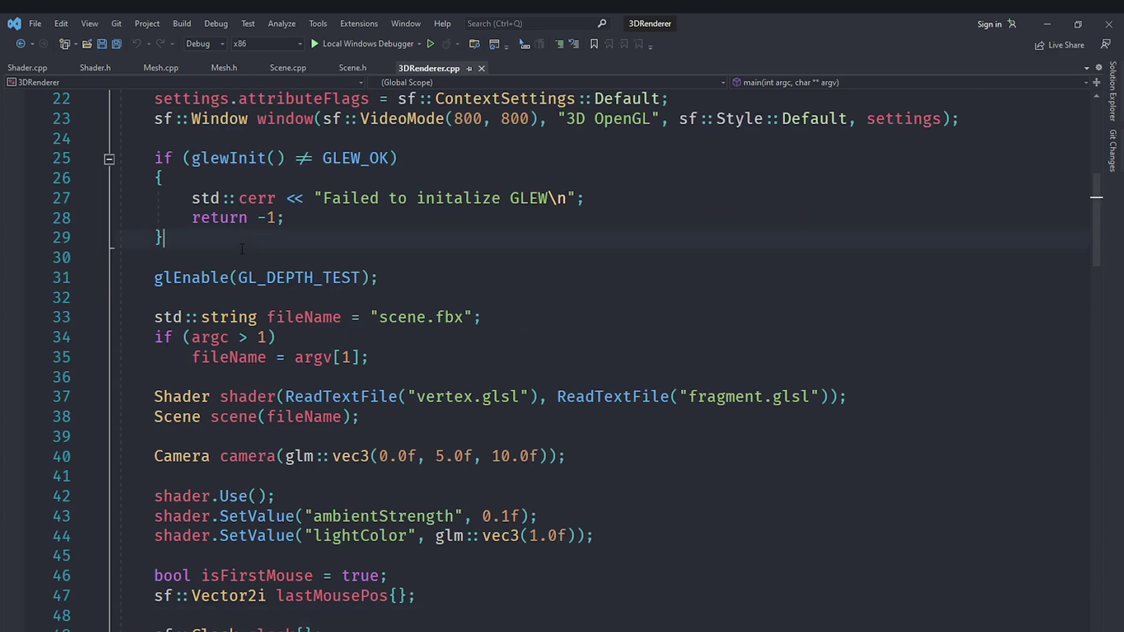
click(249, 261)
scroll(254, 267, up, 2)
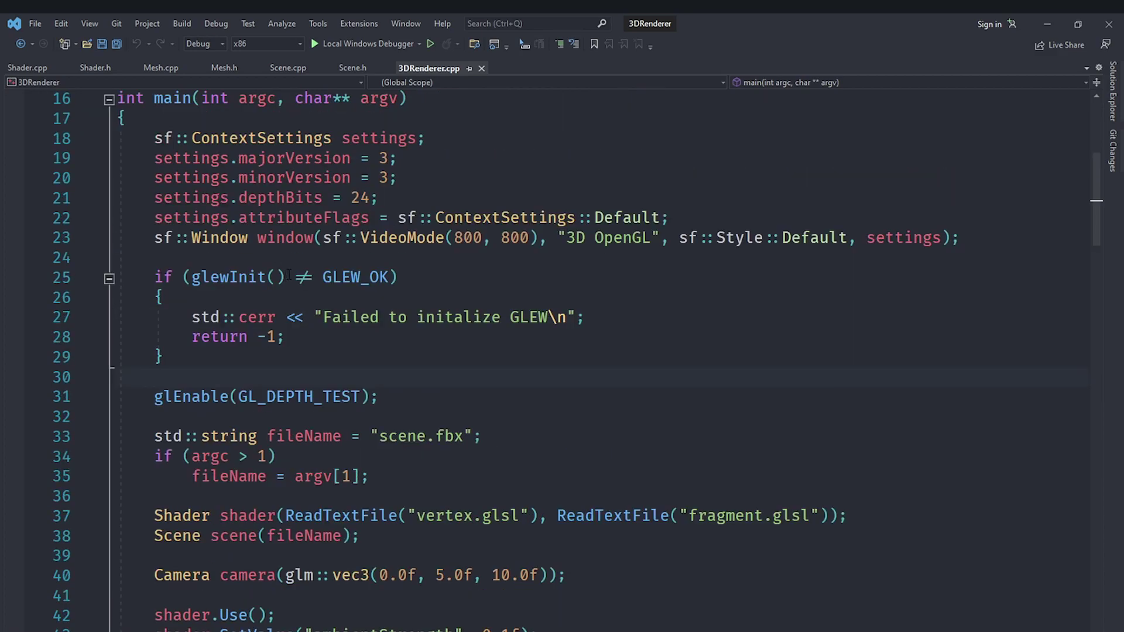
scroll(328, 276, up, 1)
click(329, 323)
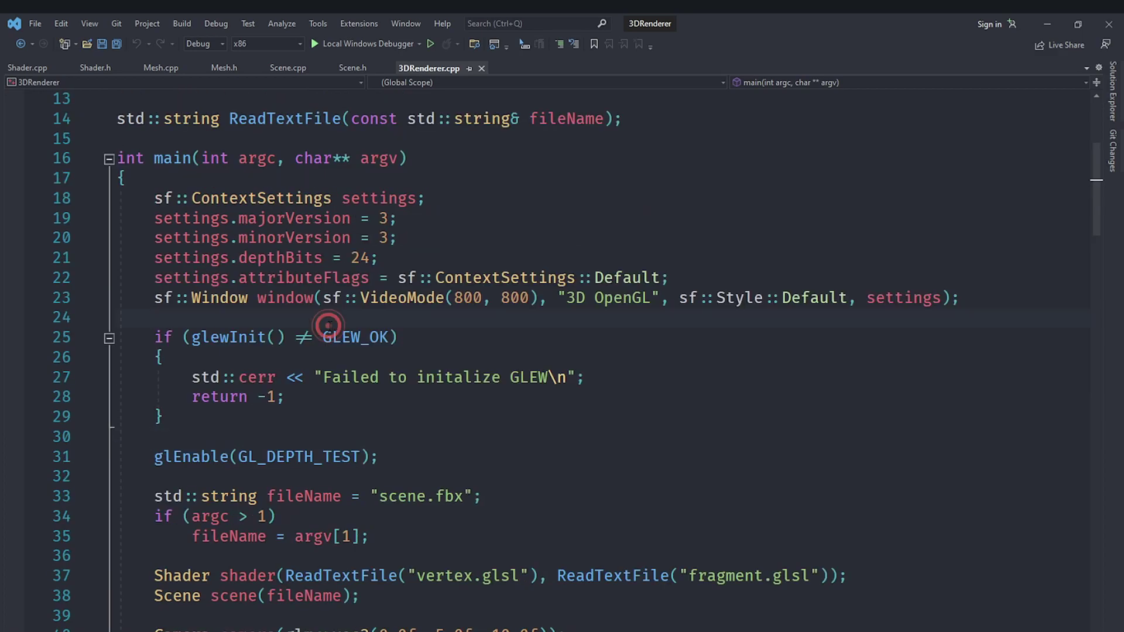
mouse_move(349, 329)
click(117, 22)
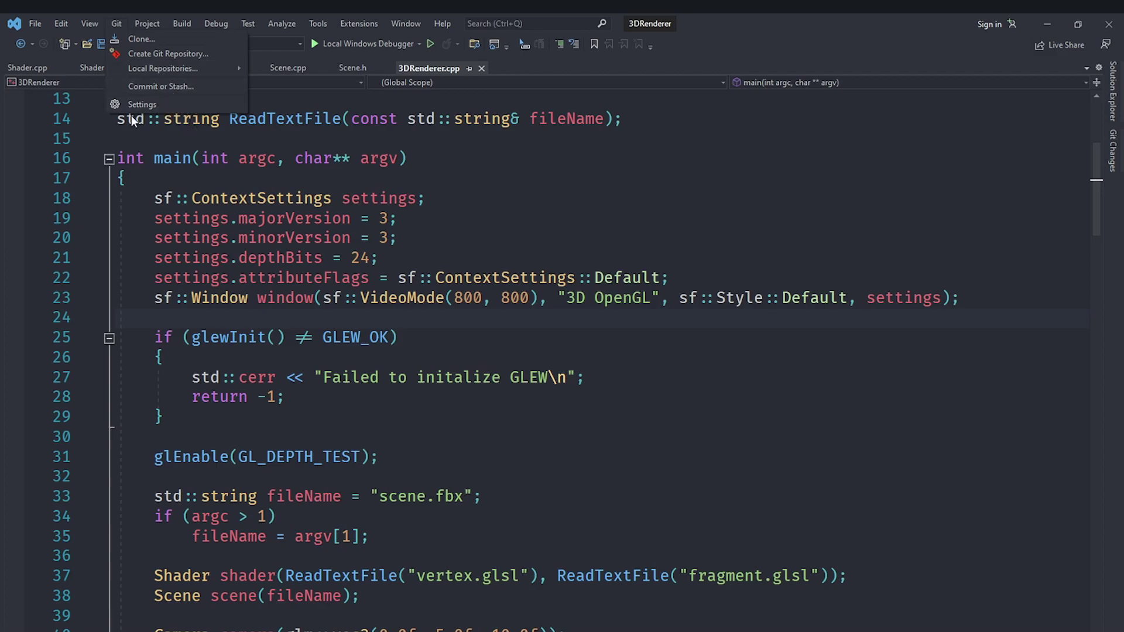
click(222, 149)
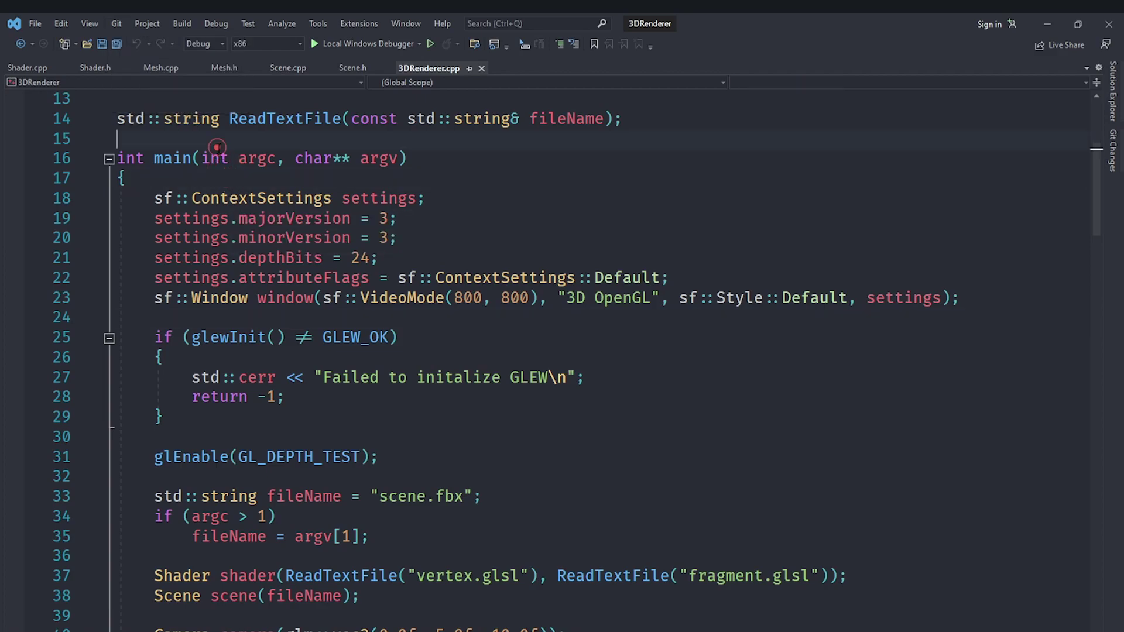
scroll(192, 272, up, 4)
click(196, 338)
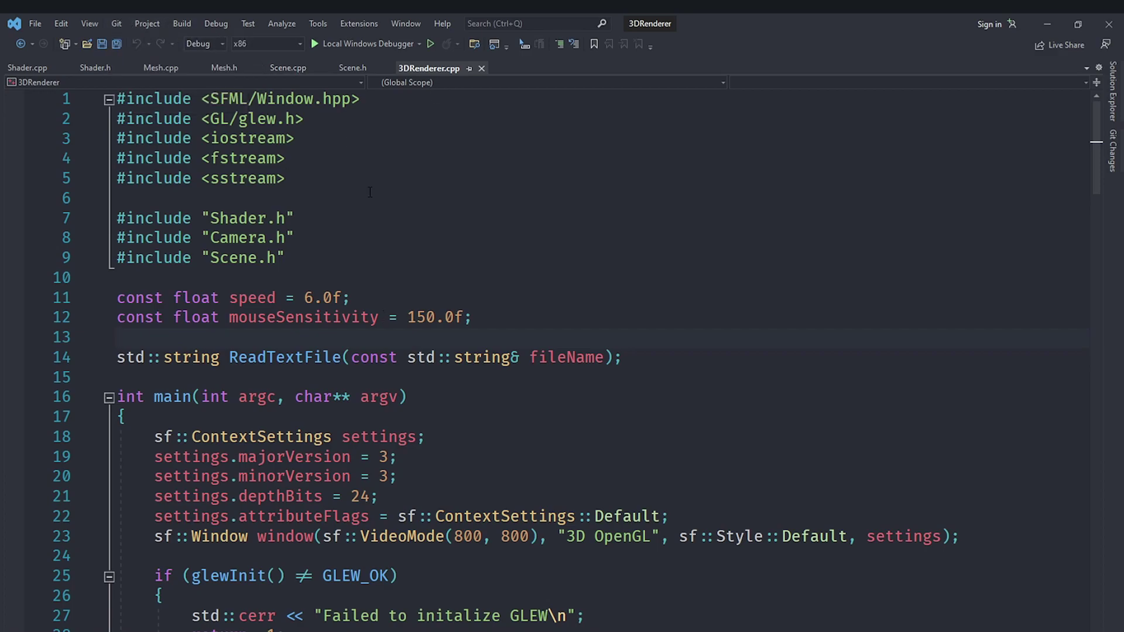
click(428, 180)
click(116, 24)
click(117, 24)
click(398, 207)
scroll(398, 206, down, 5)
scroll(352, 208, up, 5)
drag(305, 207, 324, 279)
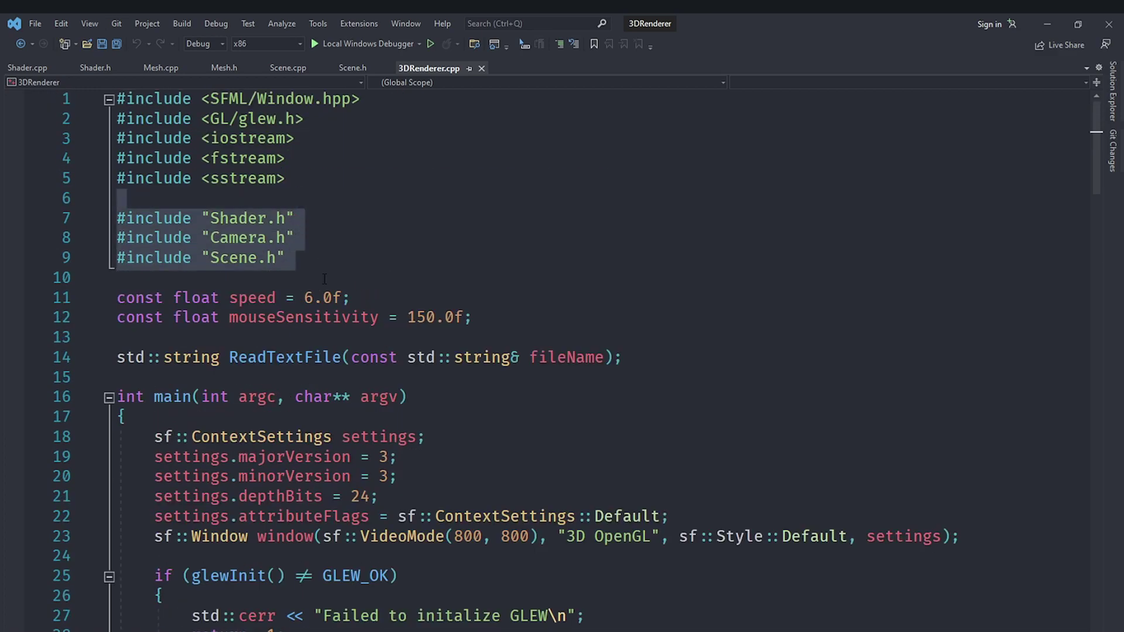
click(325, 278)
Start creating a Git repository for the project with GitHub as the new remote.
click(114, 26)
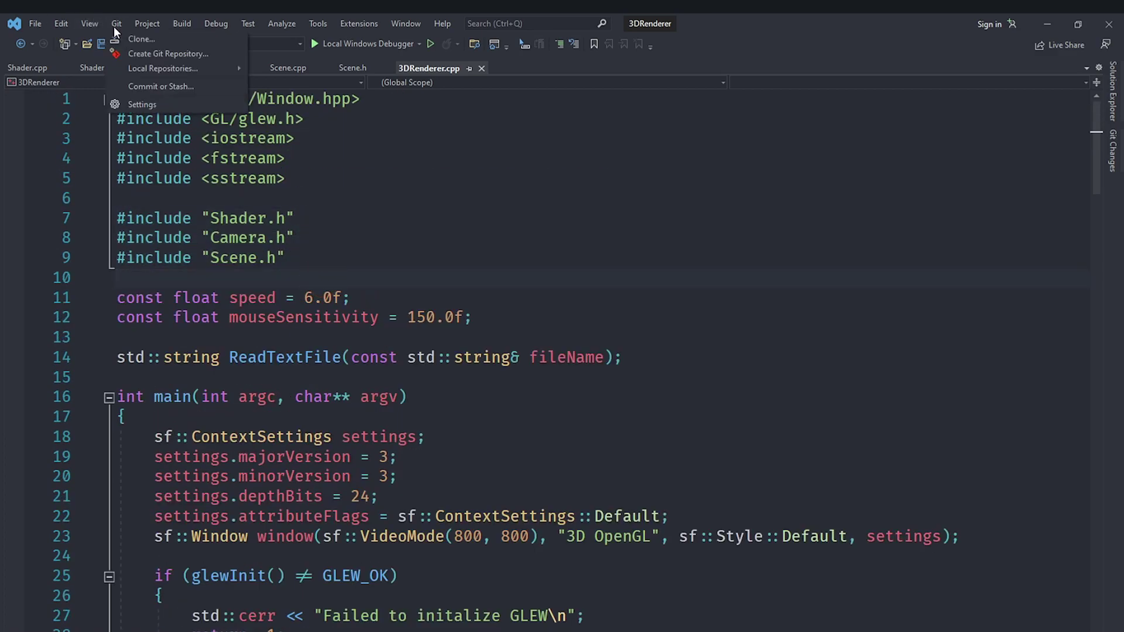
click(138, 56)
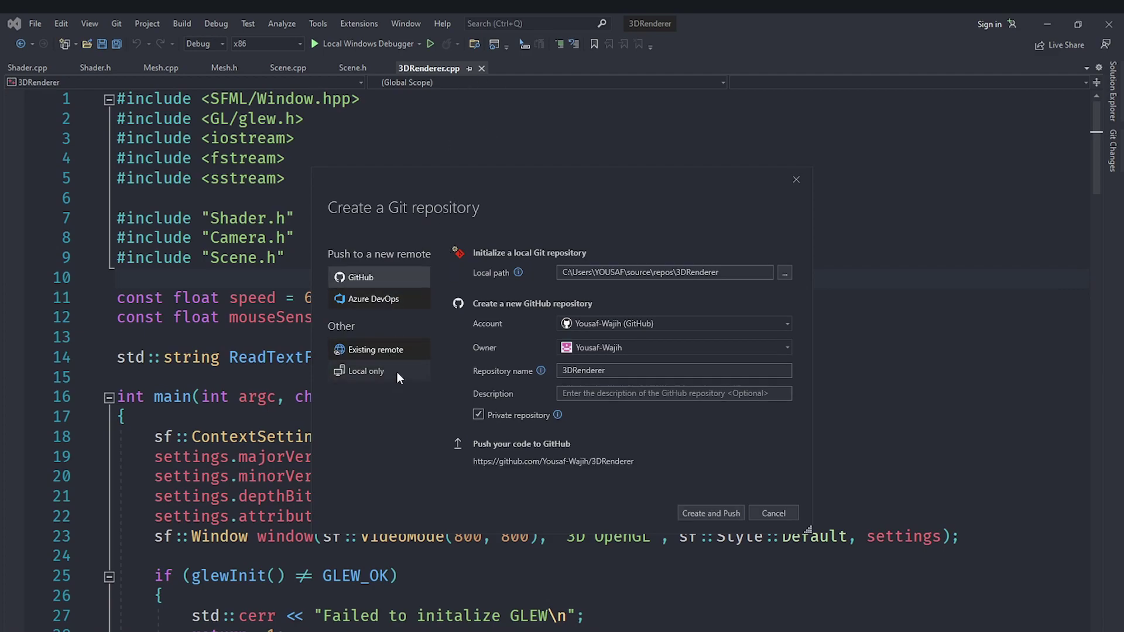
click(398, 282)
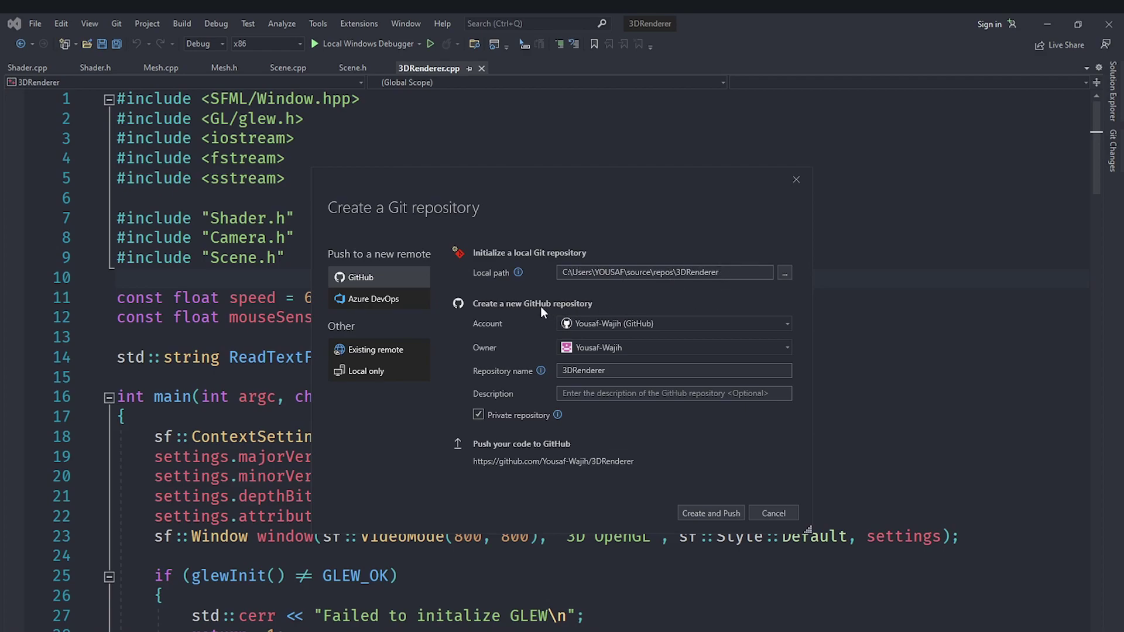
Check the available GitHub accounts and keep the personal account as the repository owner.
click(591, 326)
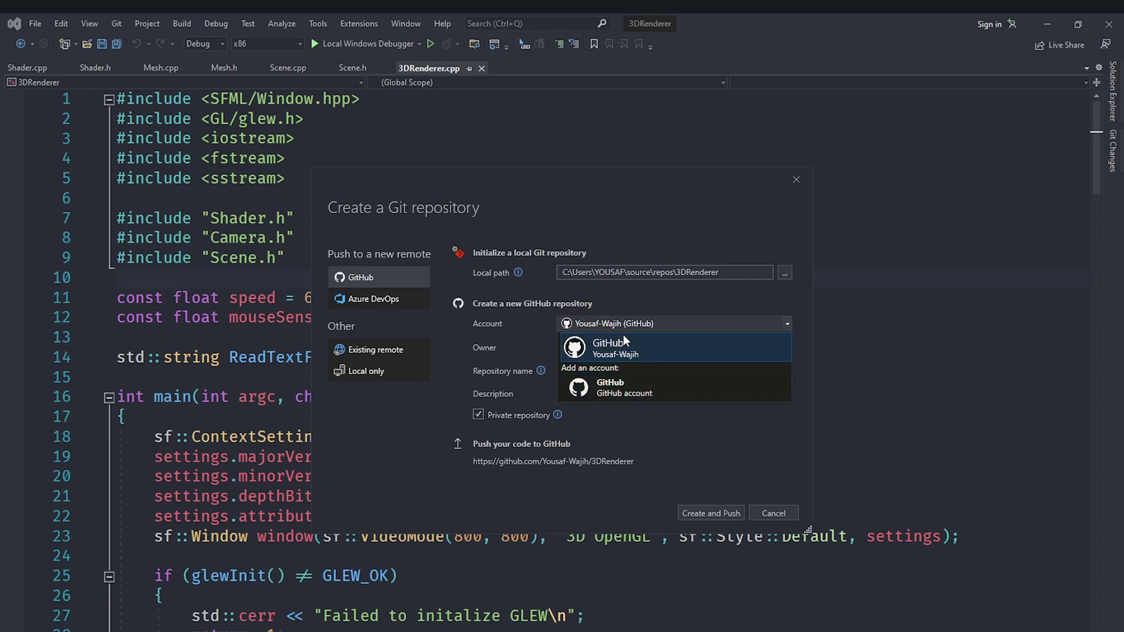
click(608, 317)
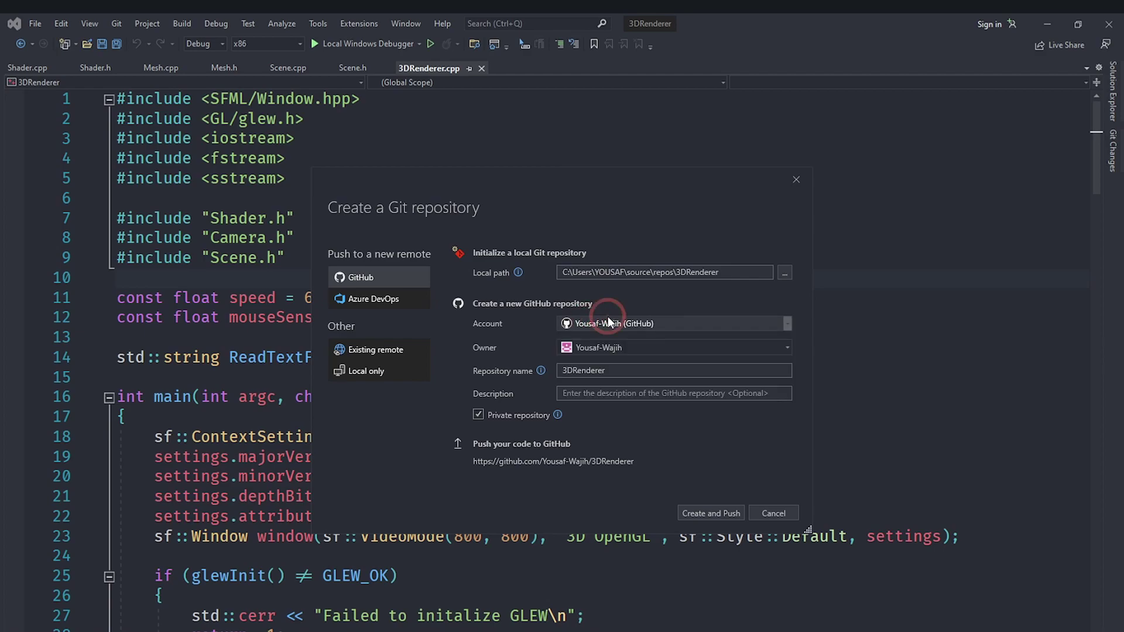
click(606, 316)
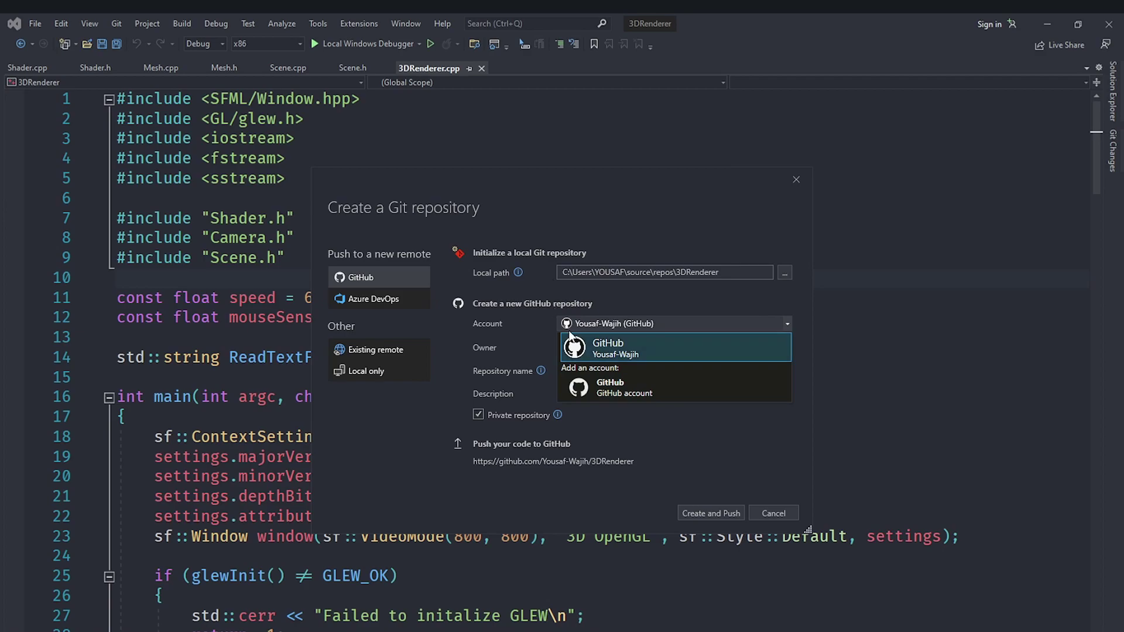
click(582, 329)
click(705, 351)
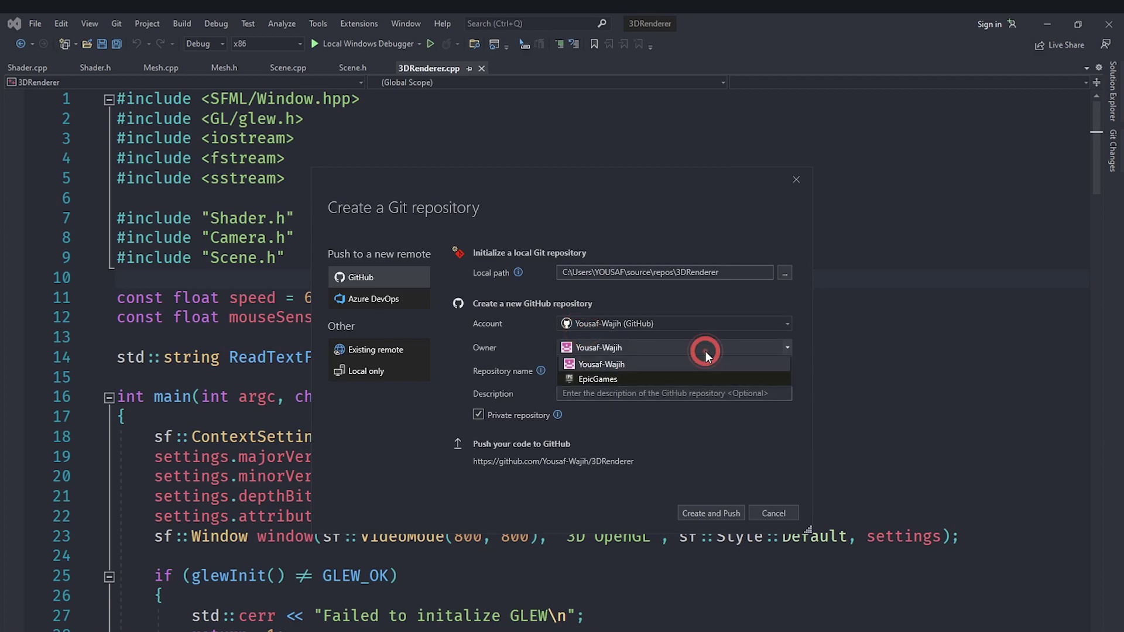
click(706, 352)
click(707, 353)
click(636, 365)
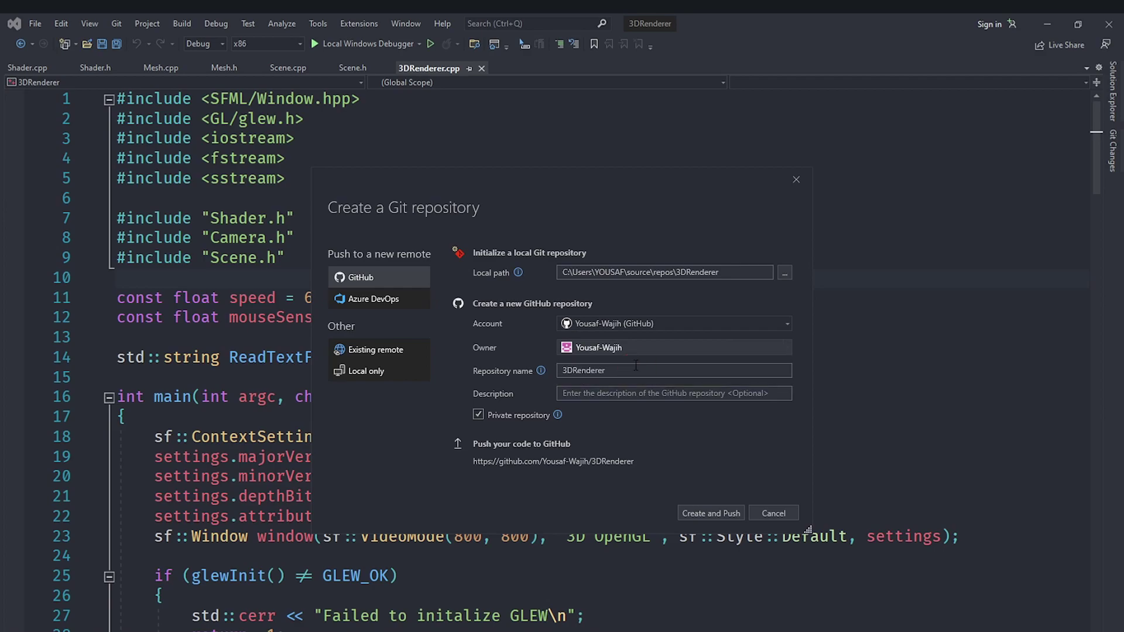
Name the new GitHub repository 3d-renderer.
click(634, 367)
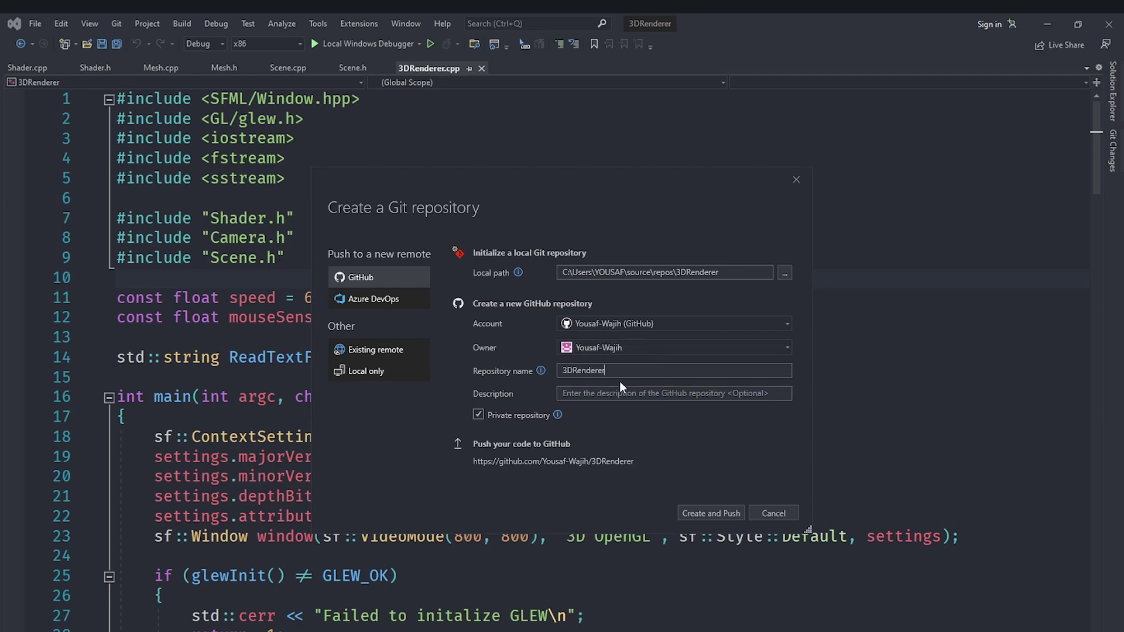
double_click(625, 372)
double_click(572, 372)
text(3d-renderer)
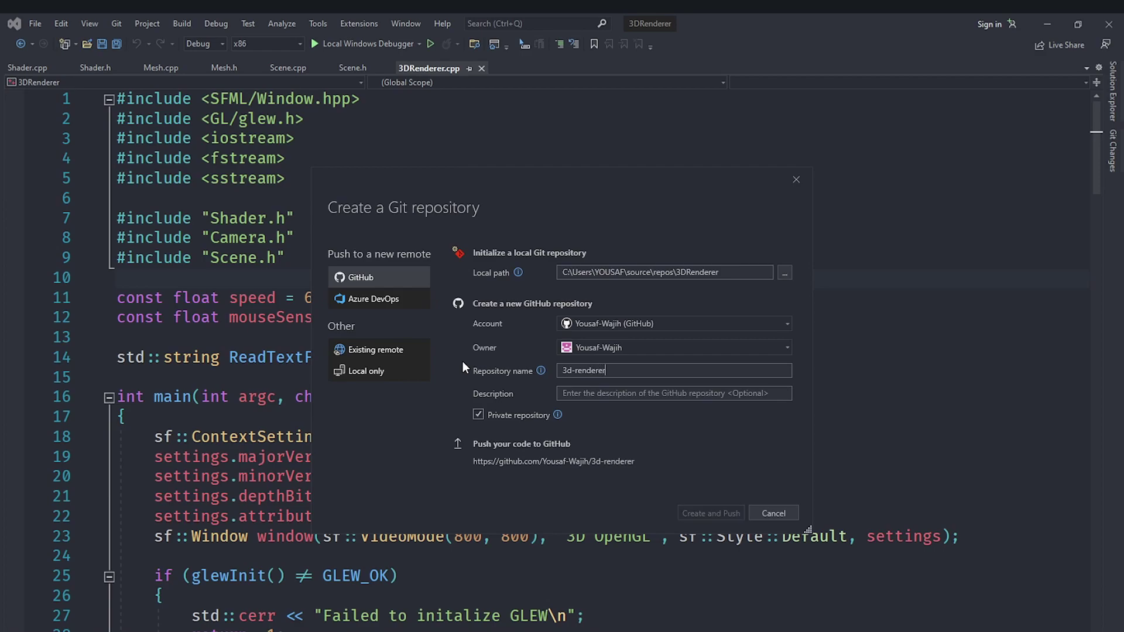
Enter "A 3D renderer and viewer" as the repository description.
click(691, 393)
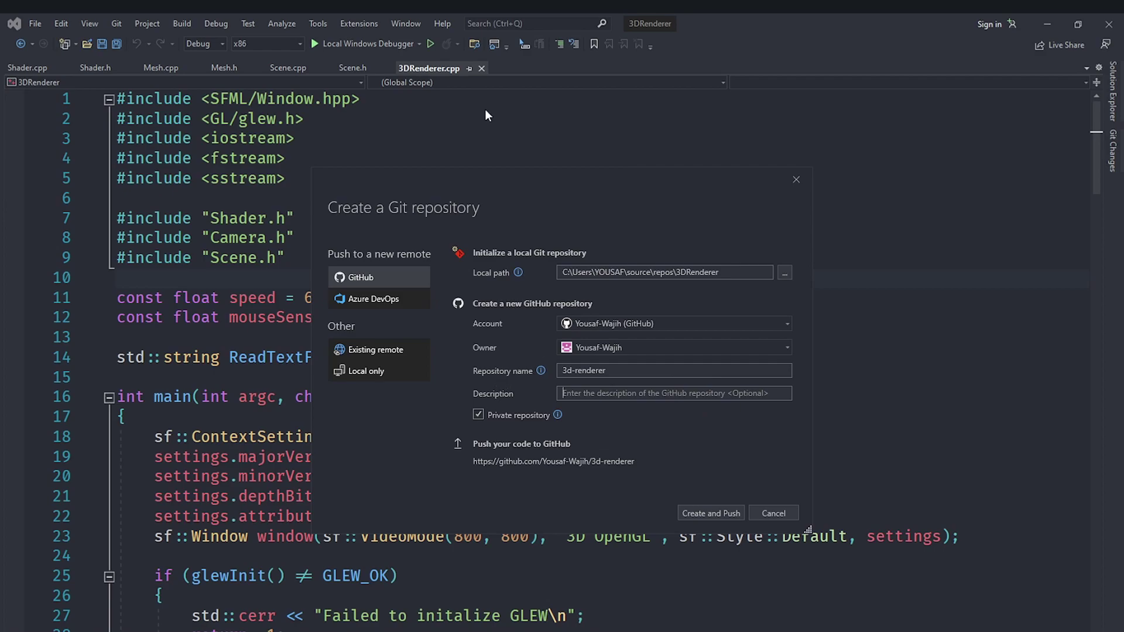
text(A 3D renderer and v)
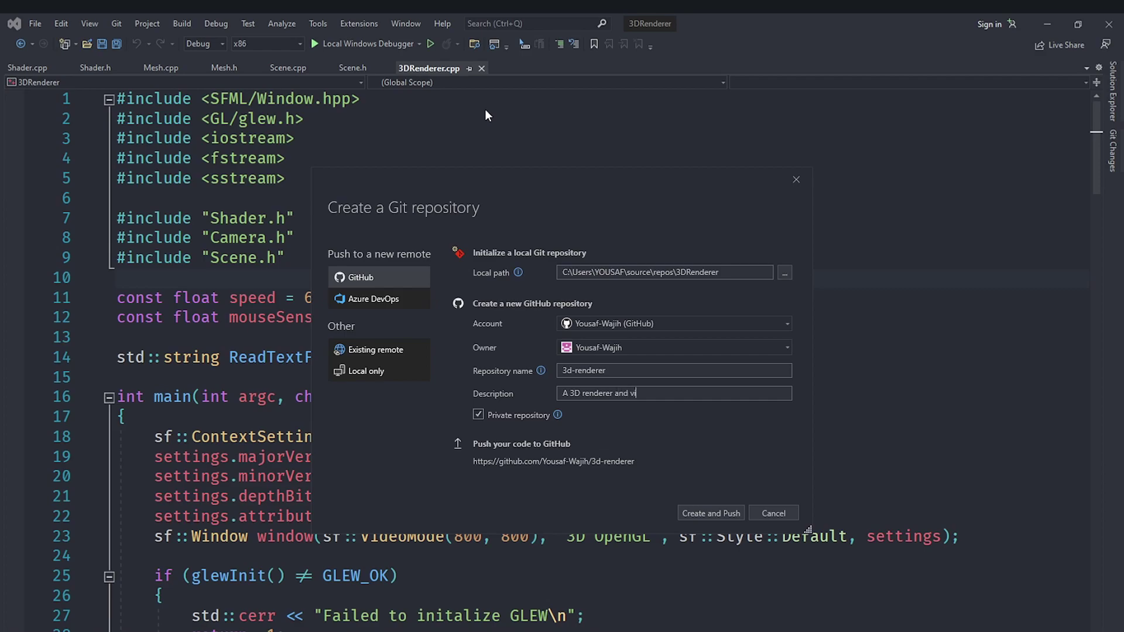
text(iwer)
key(Left)
key(Left)
key(Left)
text(e)
Make the repository public instead of private, and create it with the project code pushed to GitHub.
click(481, 415)
mouse_move(558, 414)
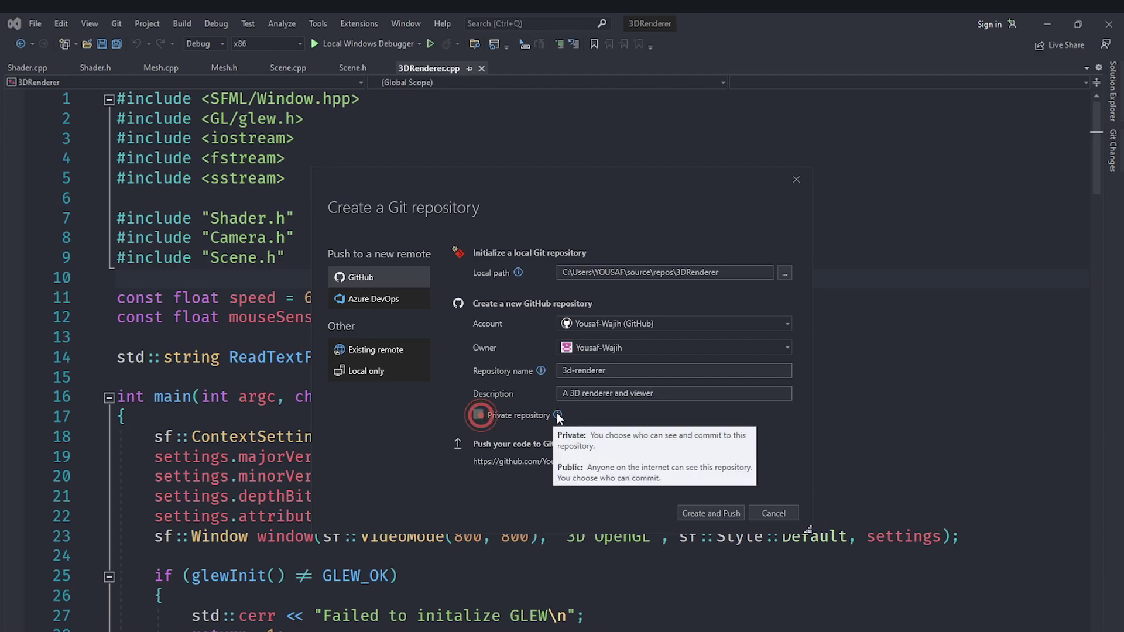
click(514, 476)
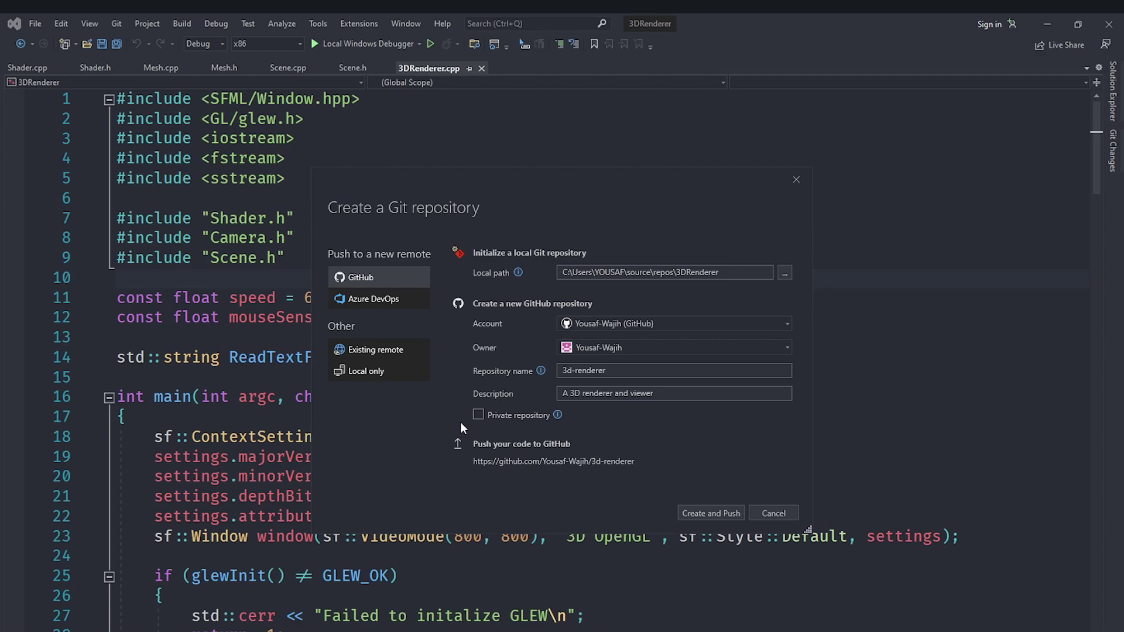
click(709, 513)
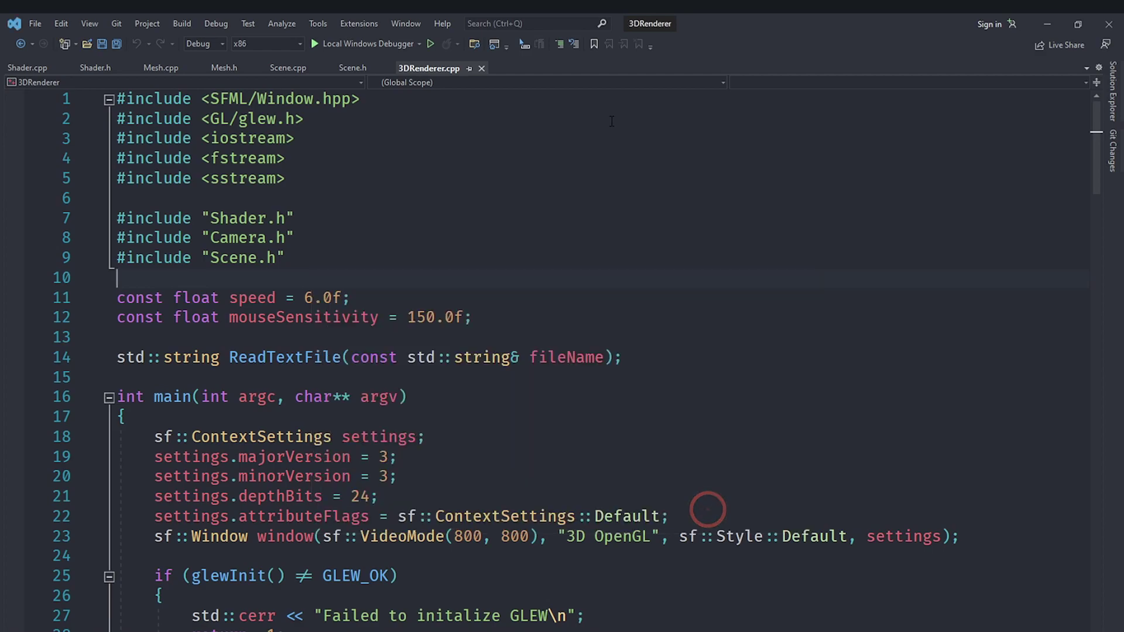
Show the project's Git changes and push the outgoing master commits to the remote, dismissing the notification.
click(82, 24)
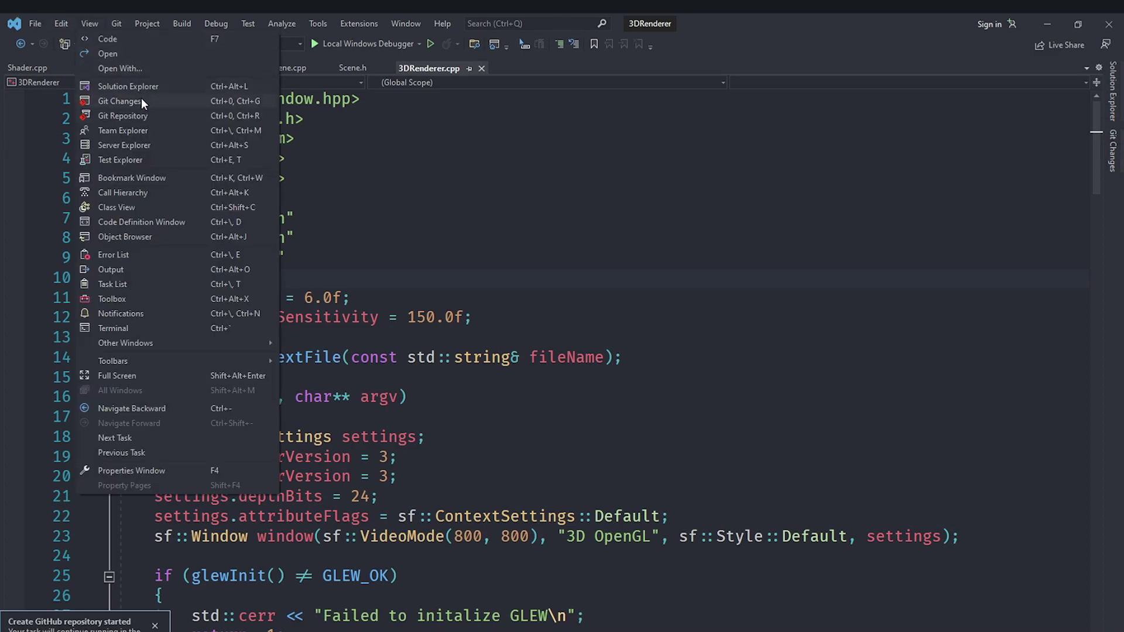
click(1, 148)
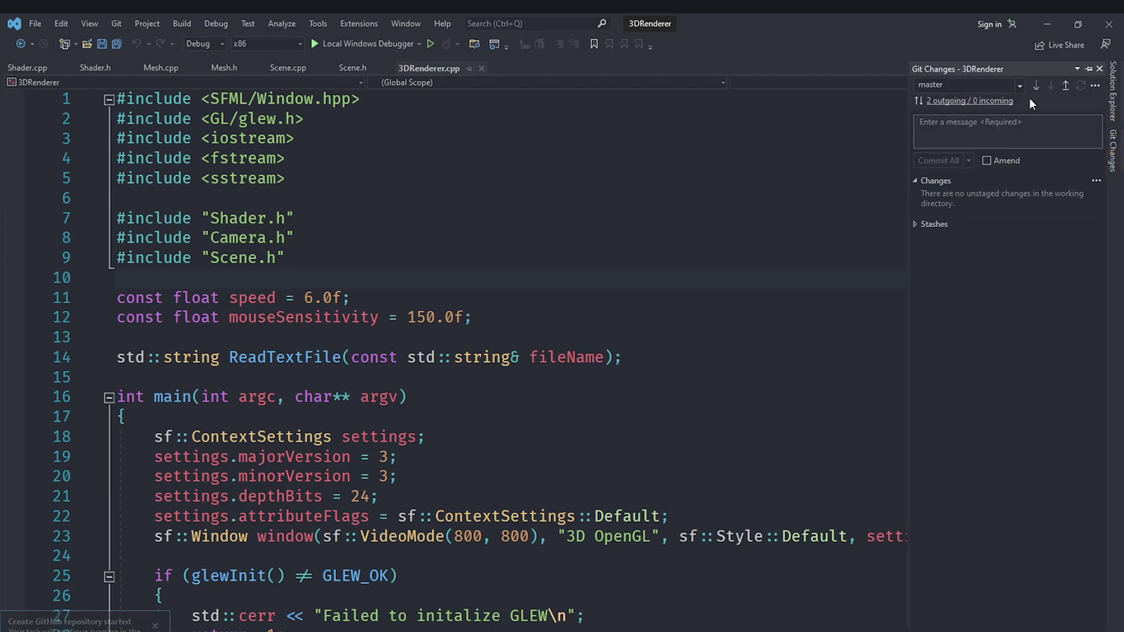
click(1065, 87)
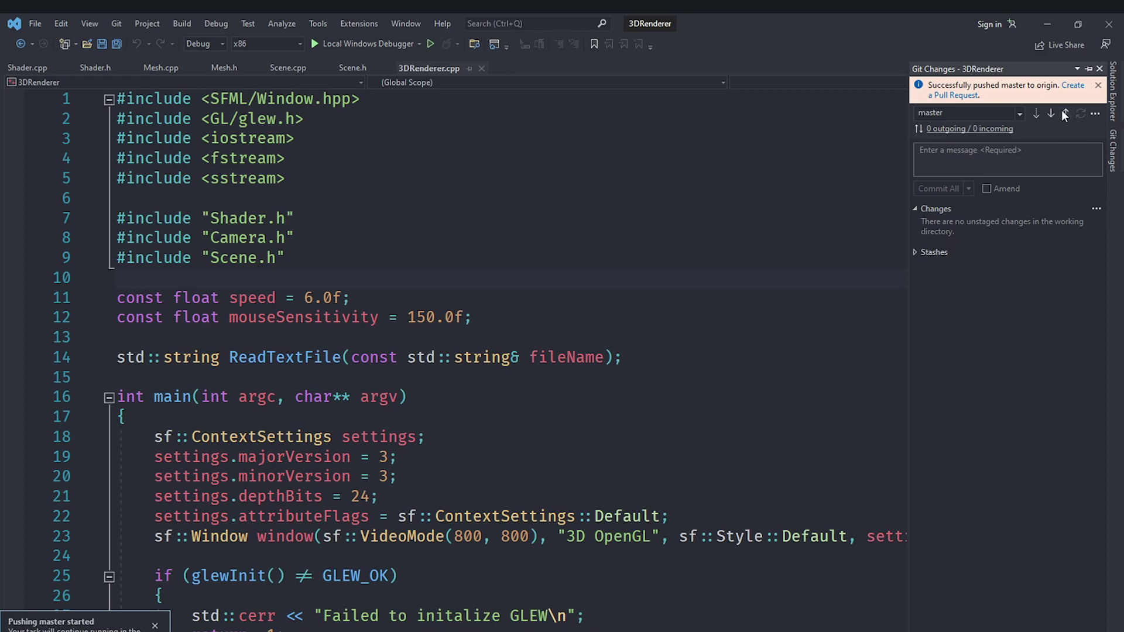
click(1099, 86)
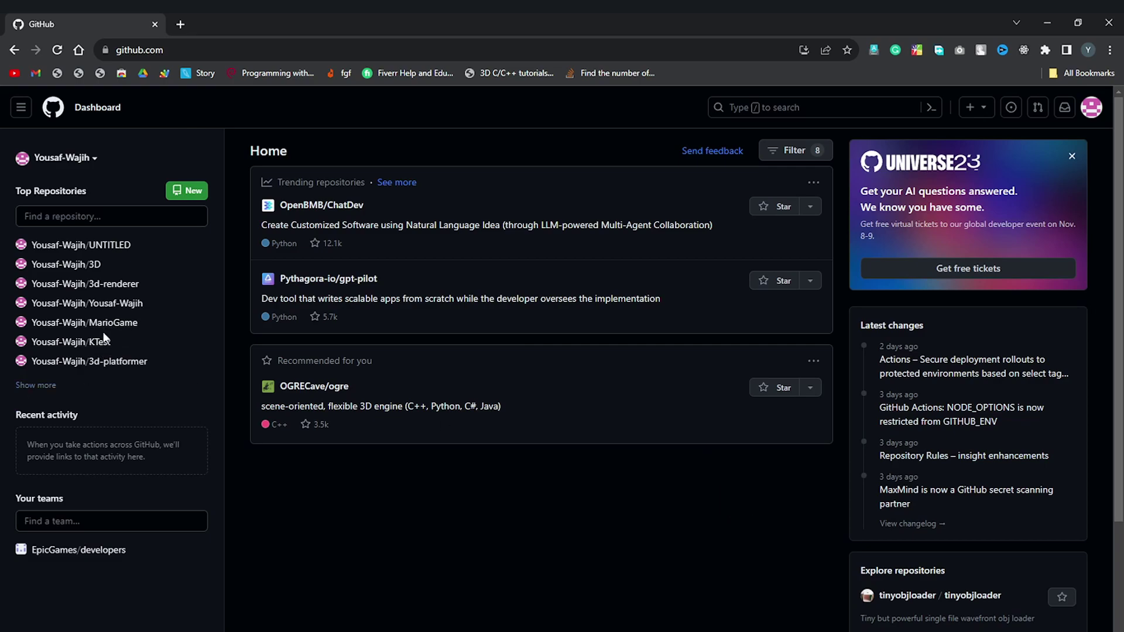
Switch to GitHub in the browser, open the 3d-renderer repository and look over its main page.
click(86, 287)
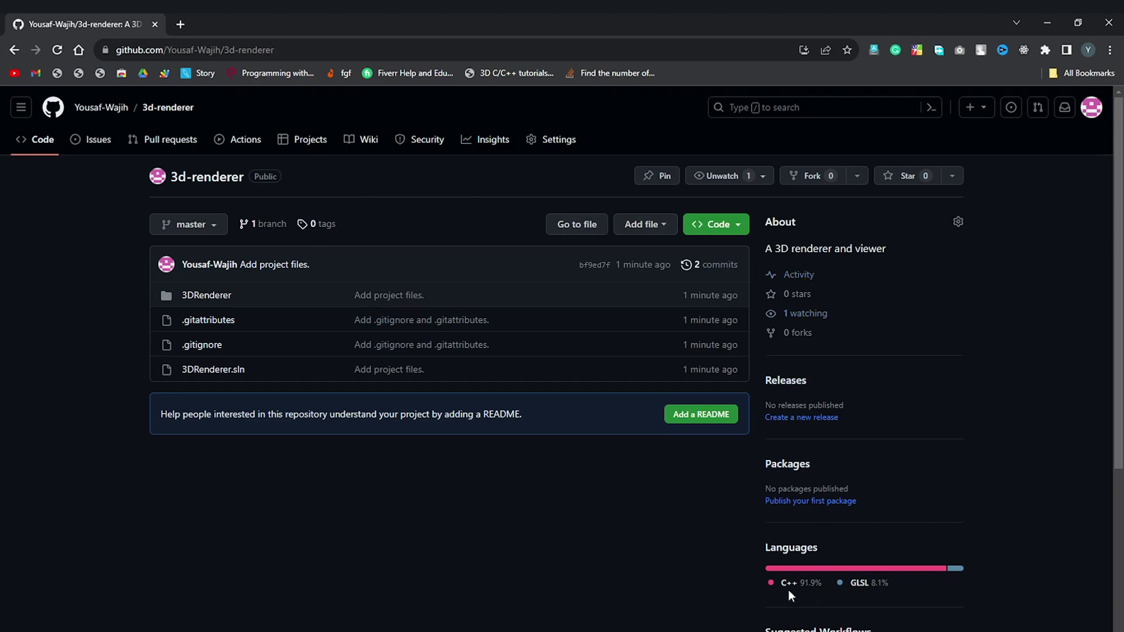
scroll(793, 583, down, 5)
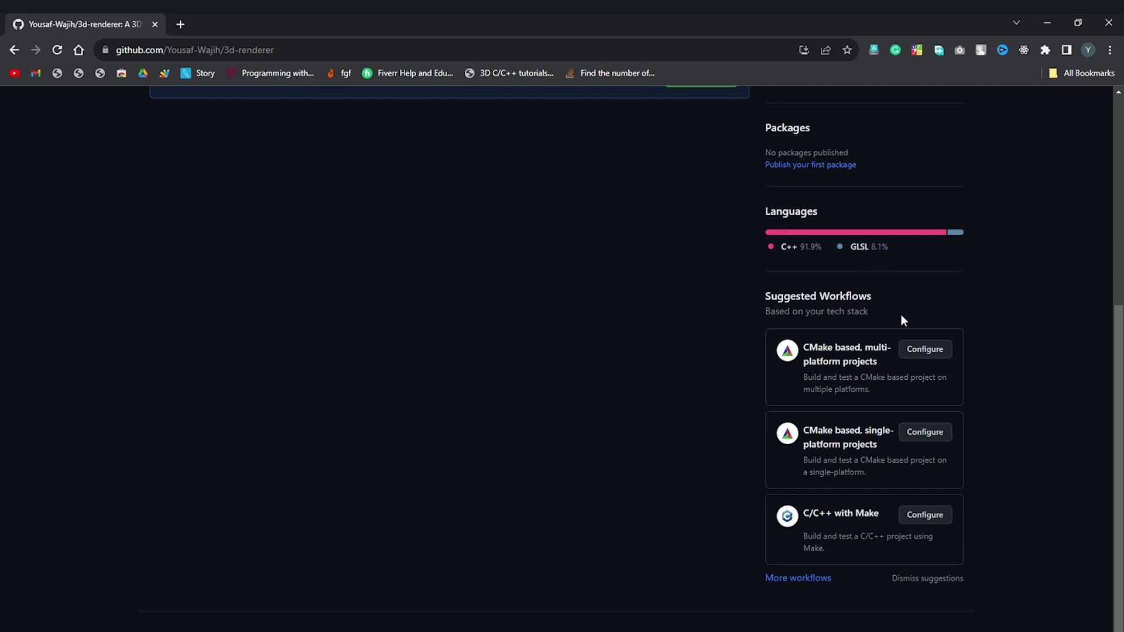
scroll(902, 305, up, 5)
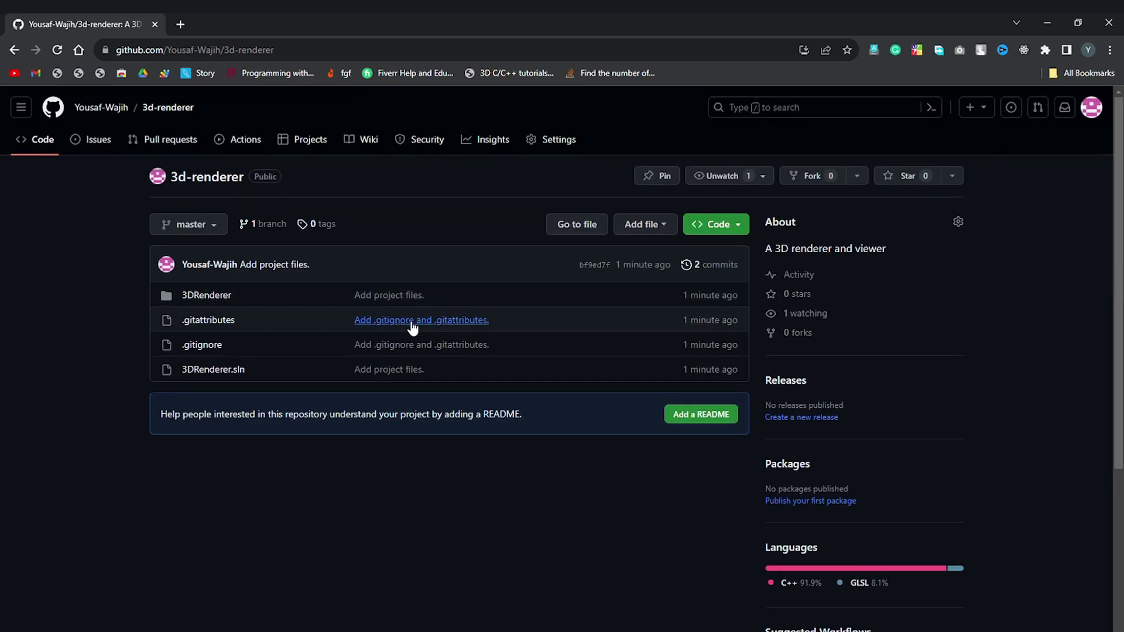
View Mesh.cpp in the repository's 3DRenderer folder and return to the repository's main page.
click(214, 298)
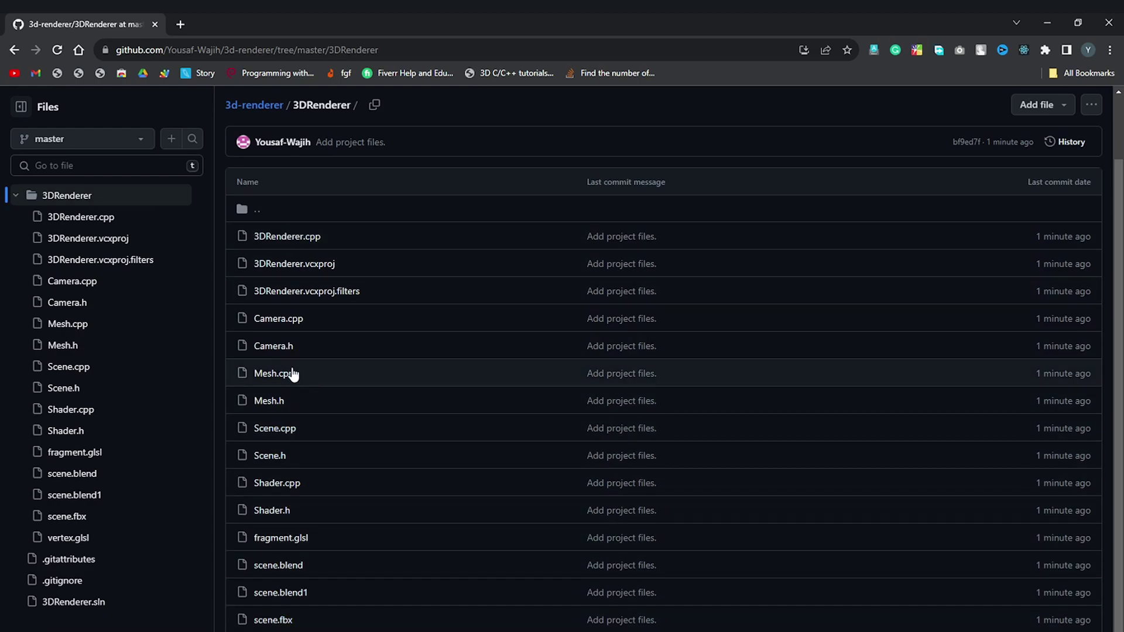
click(286, 376)
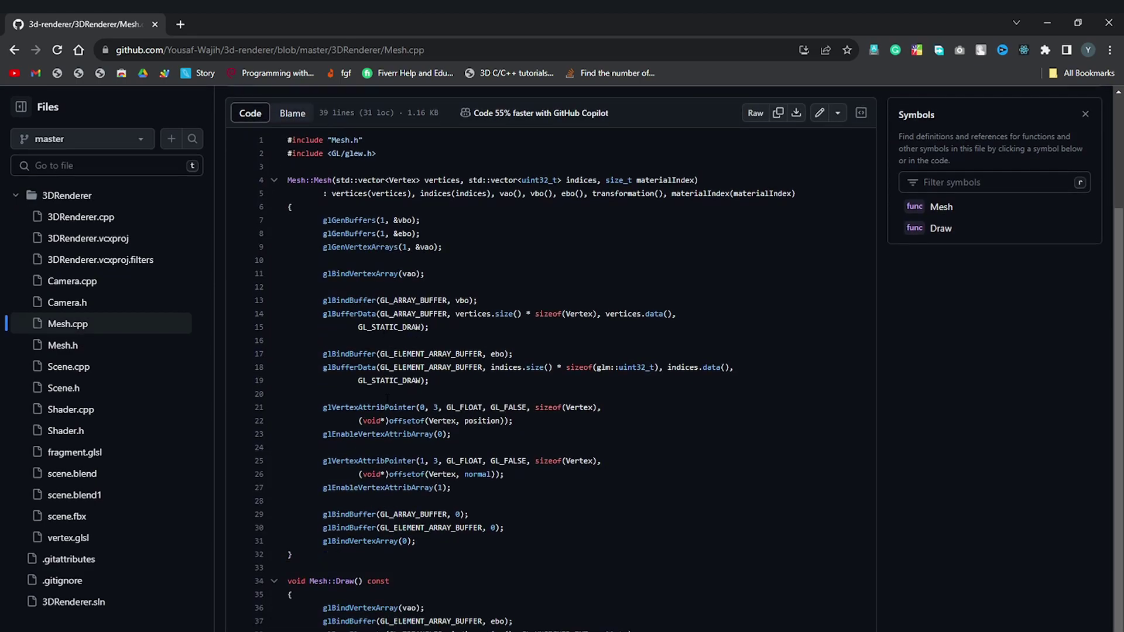
click(251, 183)
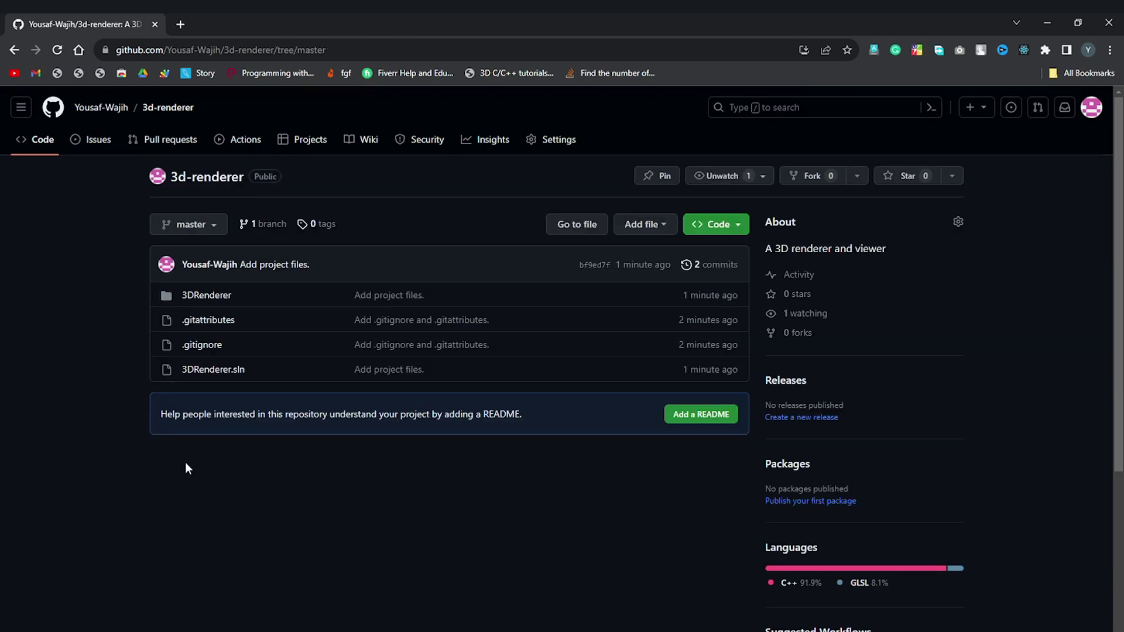
Start a README.md for the repository and extend its description line to "A 3D renderer and viewer for a YouTube series".
click(696, 418)
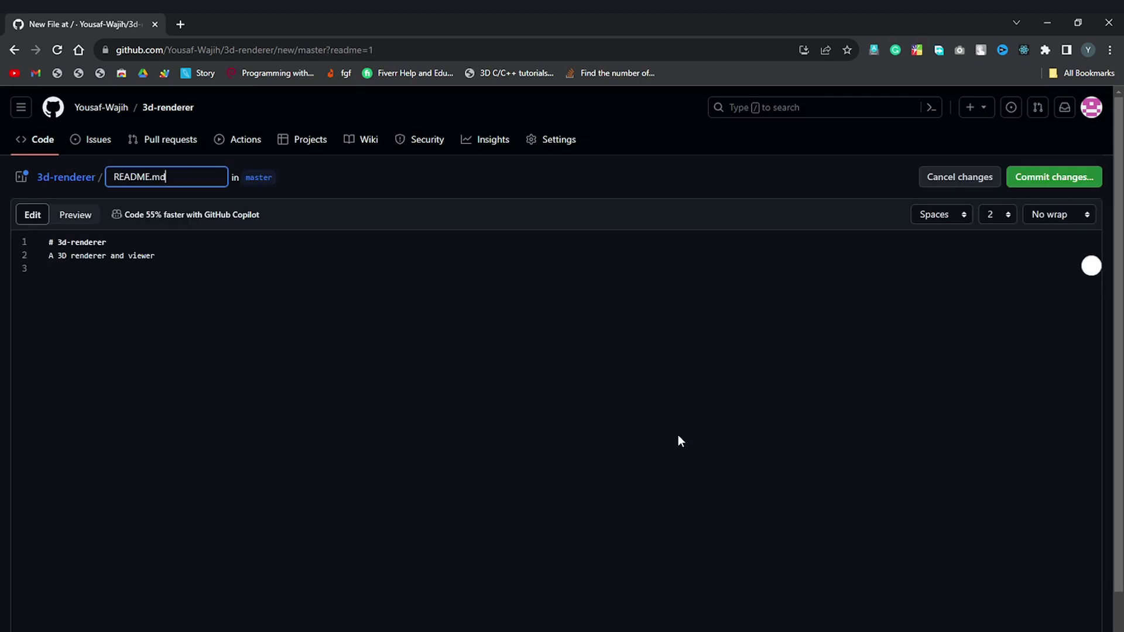
click(274, 254)
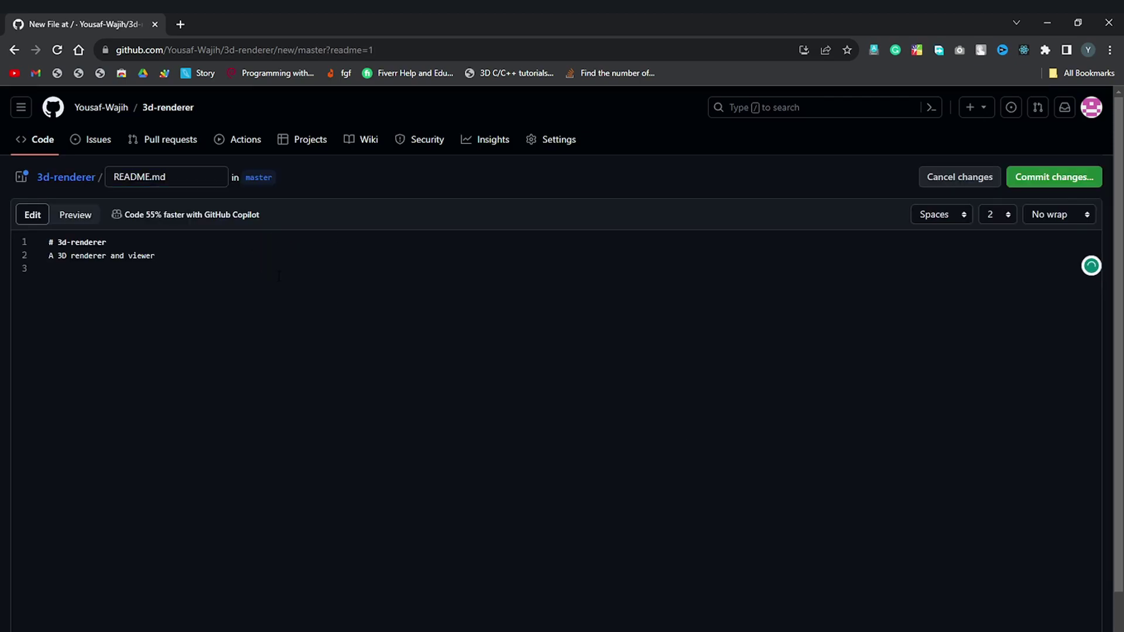
text(fo)
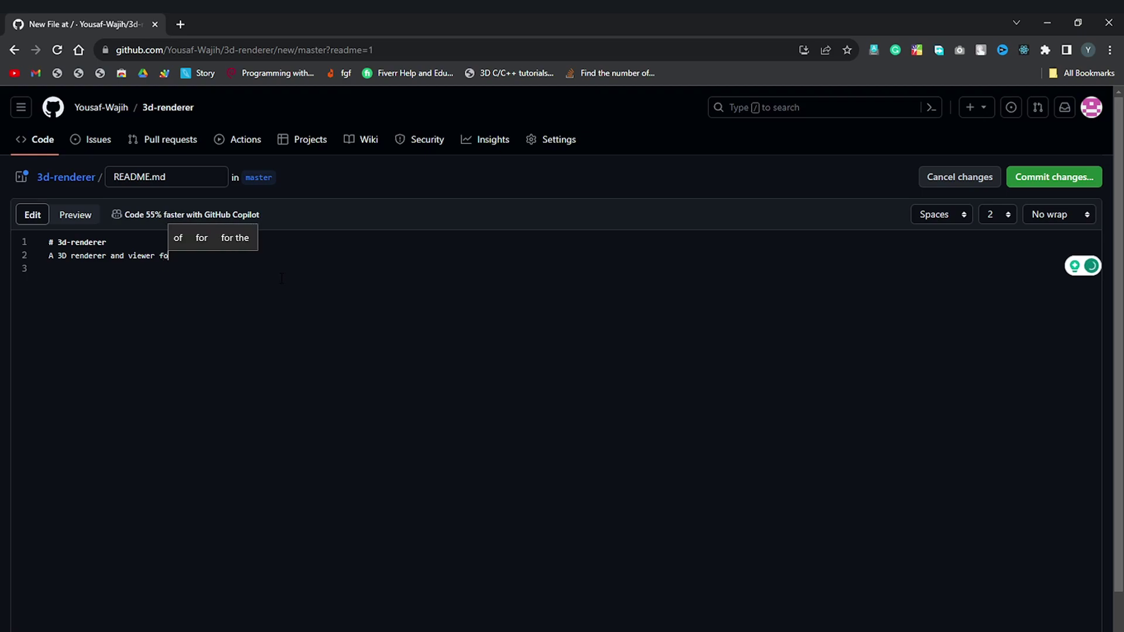
text(r a Y)
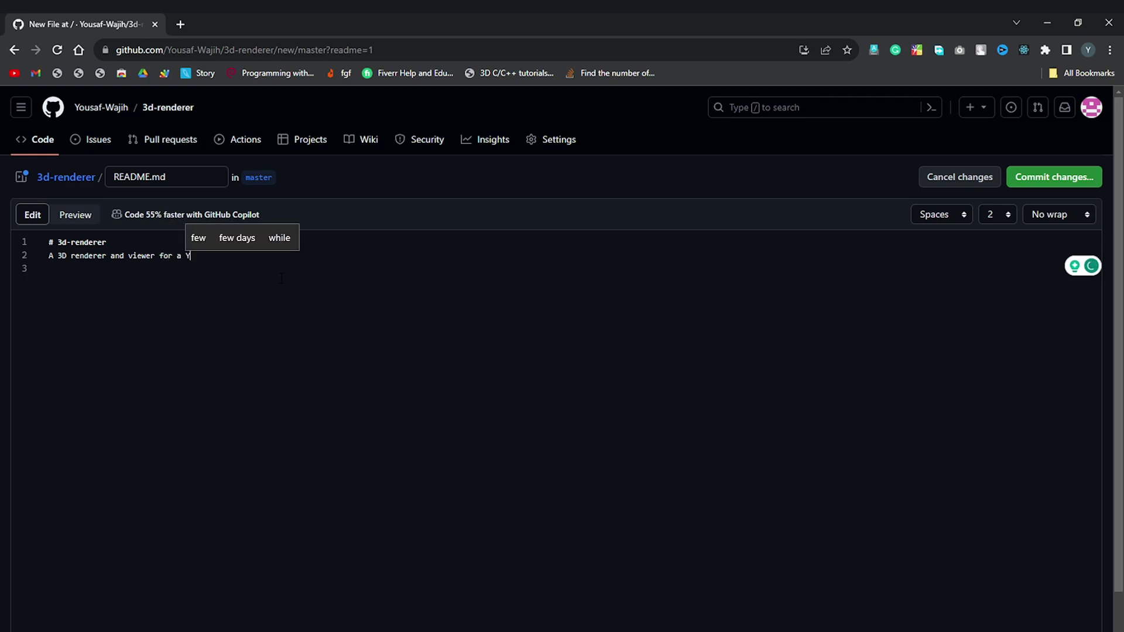
text(ou?T)
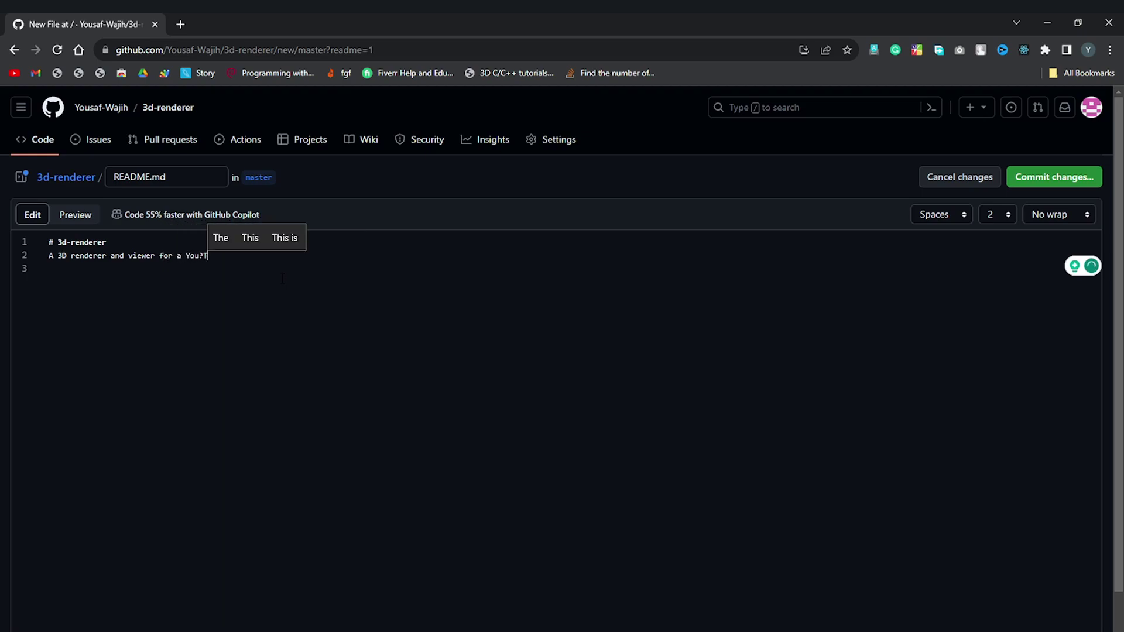
key(BackSpace)
key(BackSpace)
text(Tu)
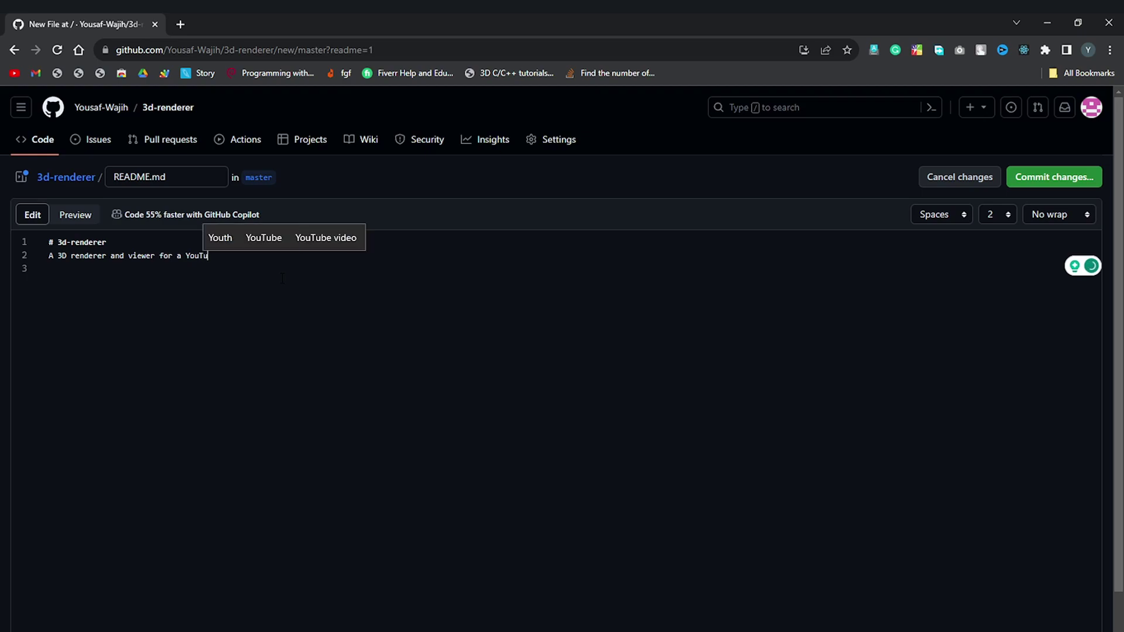
text(be series)
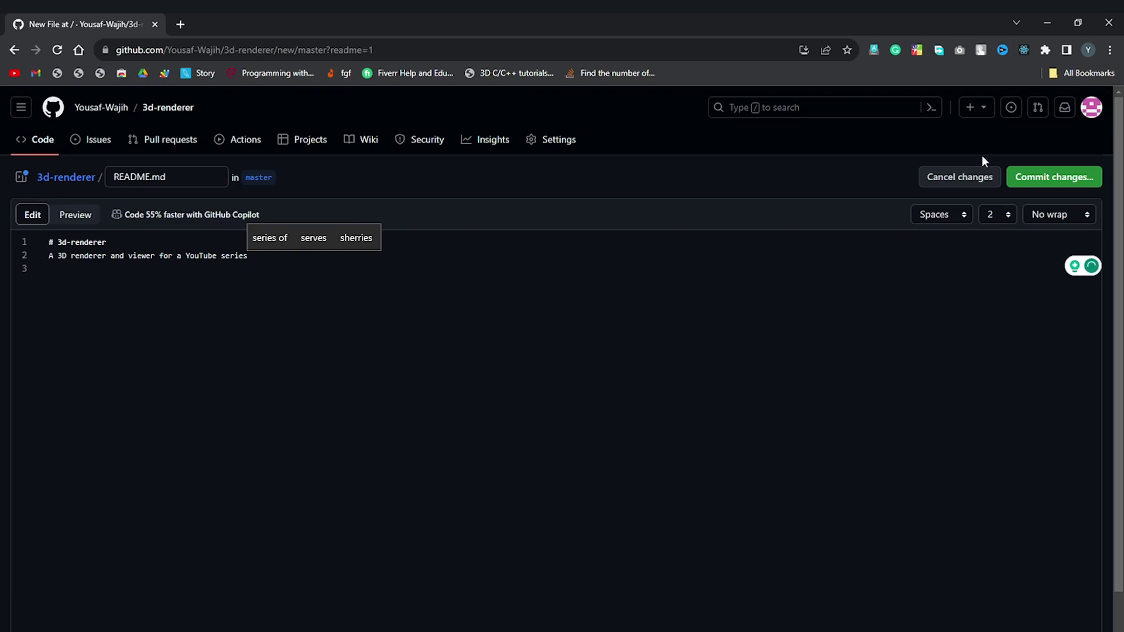
click(1050, 171)
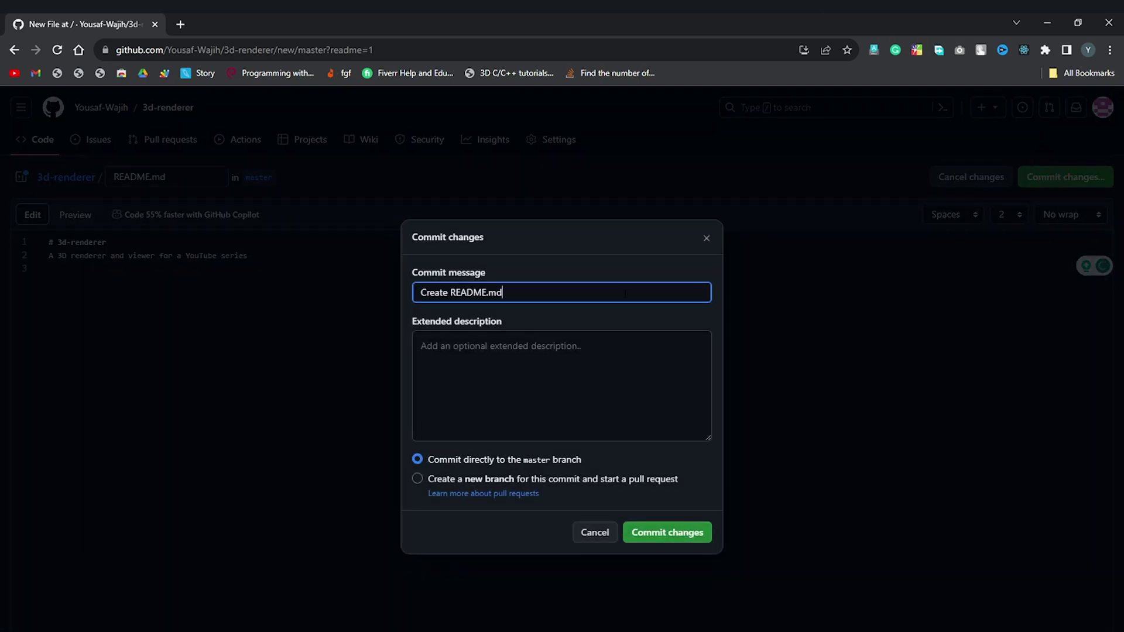
click(706, 238)
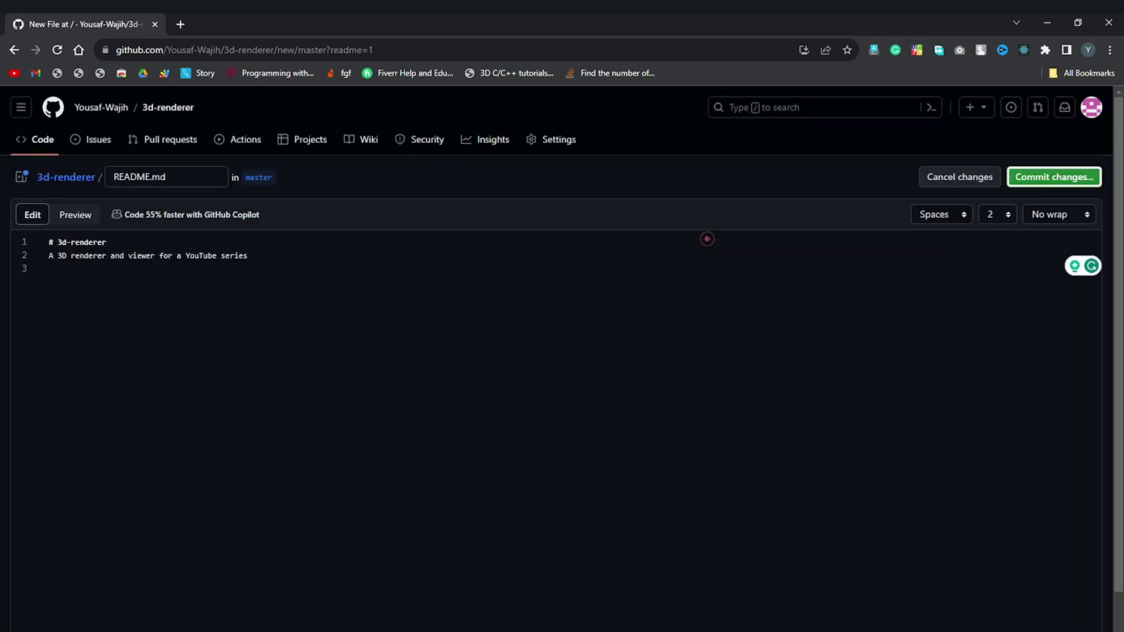
click(720, 332)
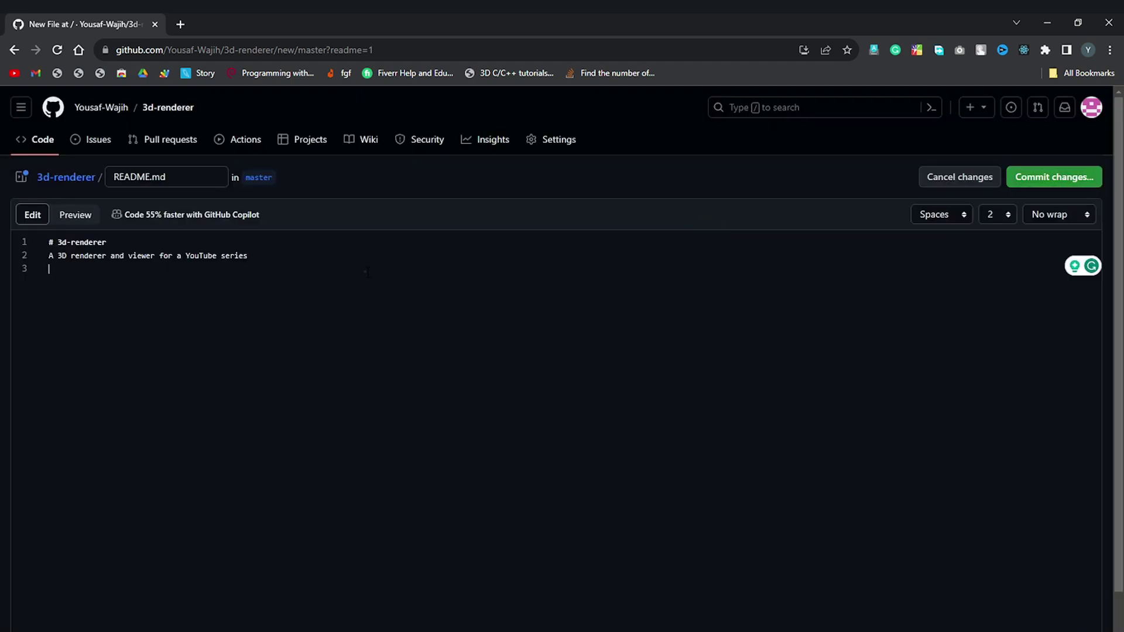
click(285, 252)
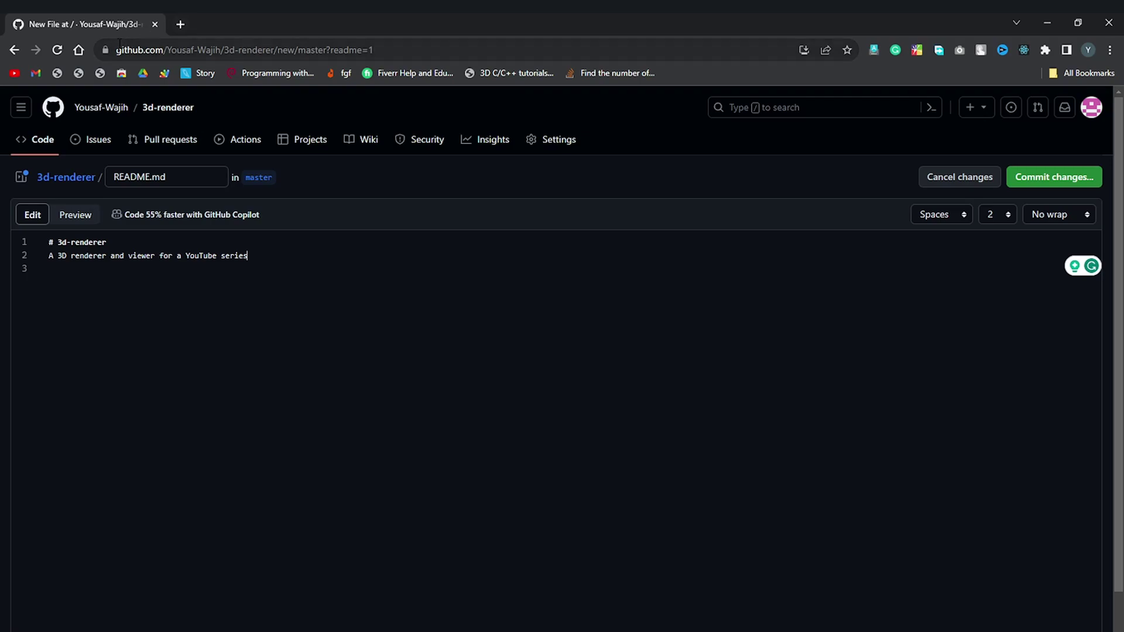
Commit the new README directly to the master branch with the message "Create README.md".
click(1055, 176)
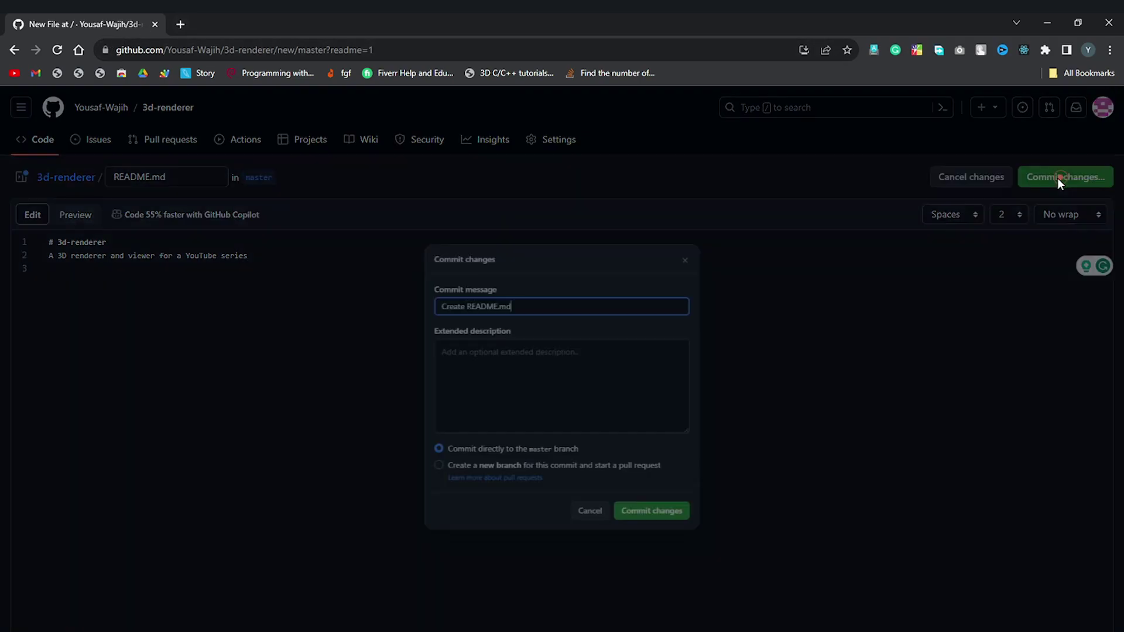
triple_click(553, 286)
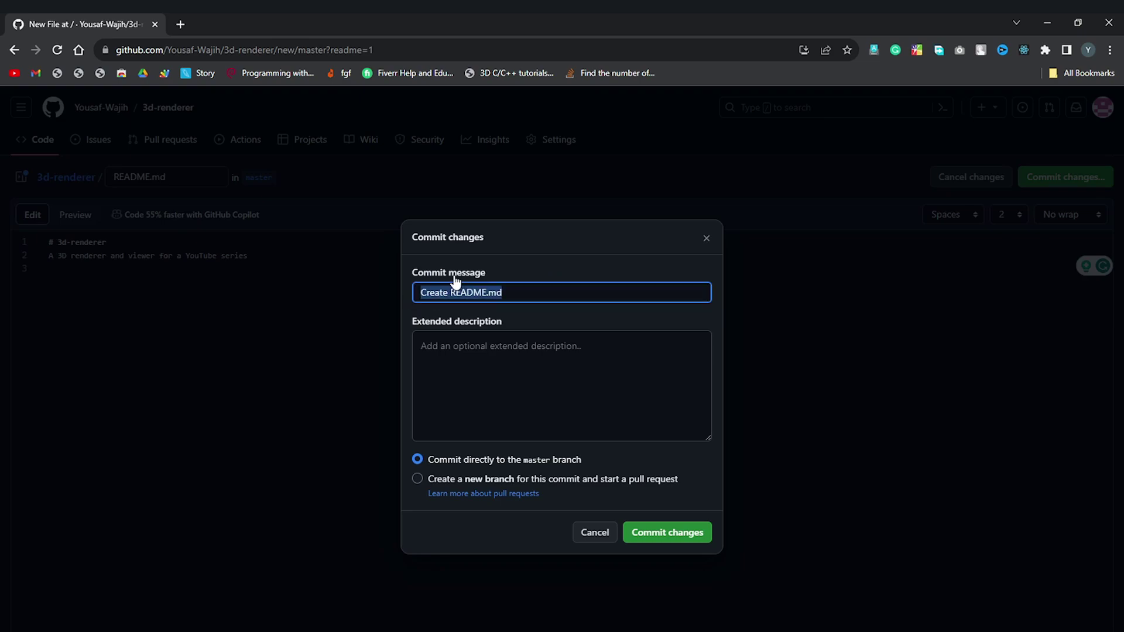
click(487, 386)
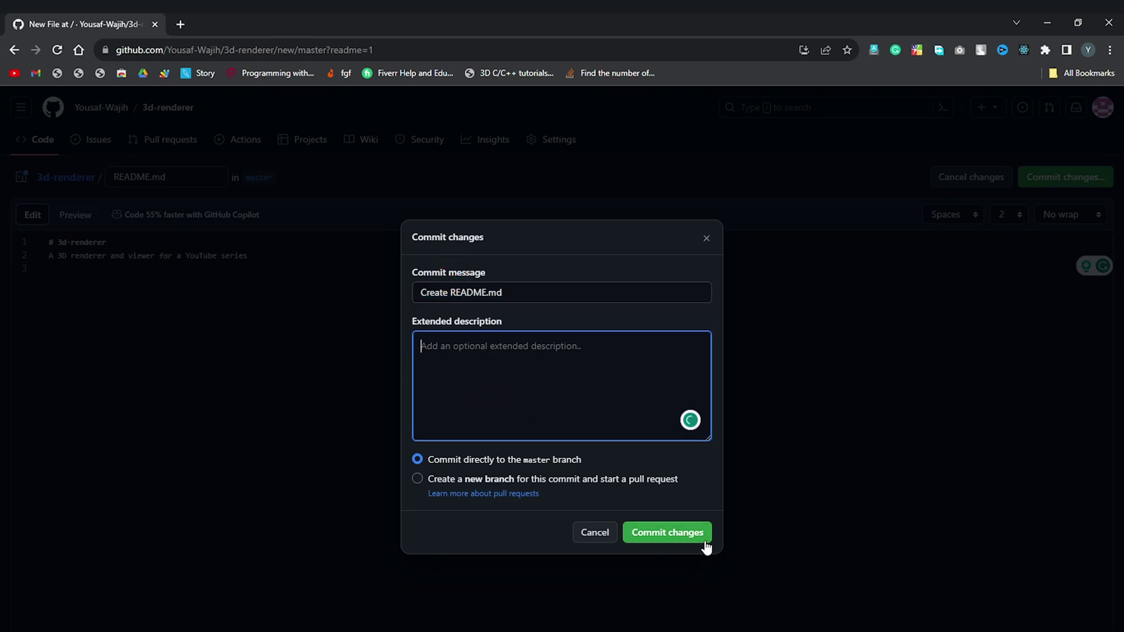
click(666, 534)
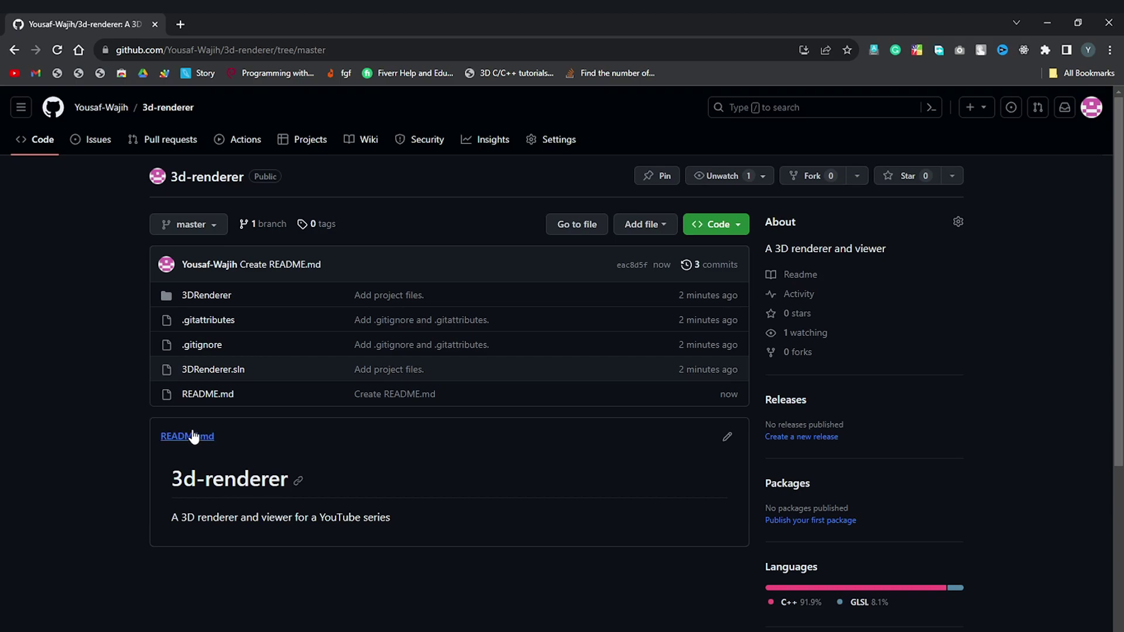
Switch to Visual Studio, pull the latest remote commits into master and dismiss the notification.
key(alt+Tab)
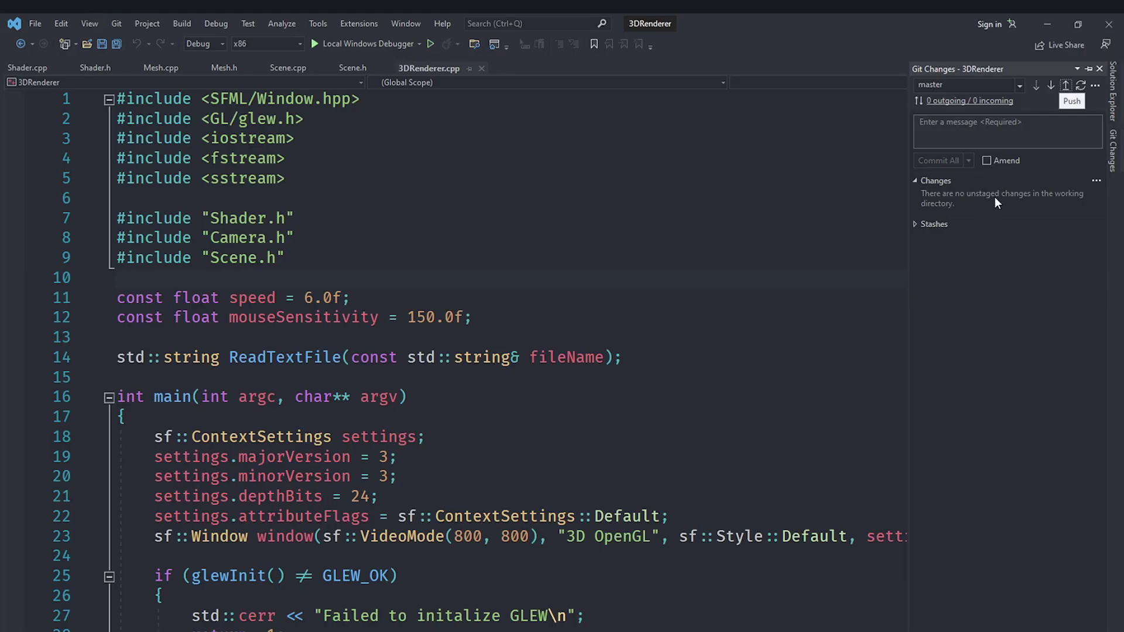
click(1052, 86)
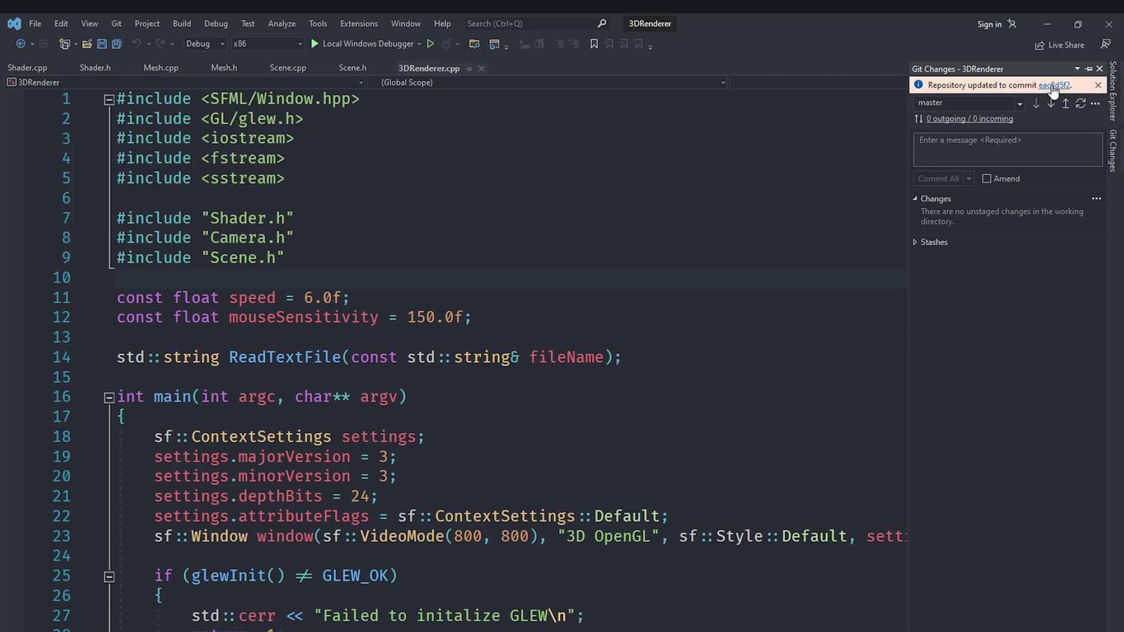
click(1098, 86)
Open the 3DRenderer project's folder in File Explorer from the solution and look over its files.
click(1113, 89)
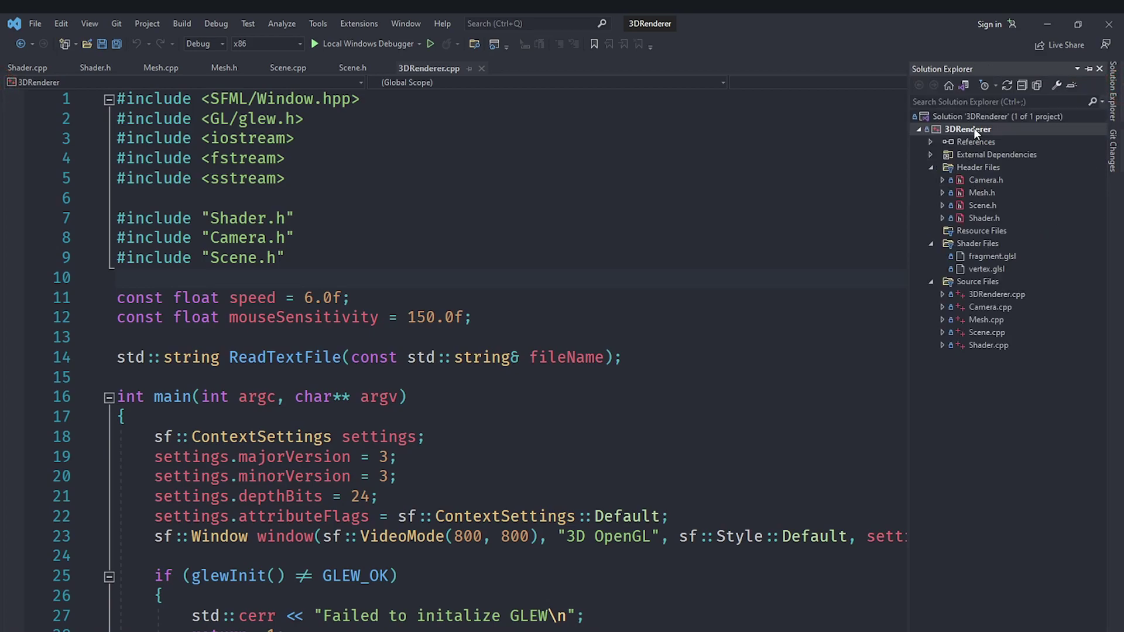
right_click(921, 310)
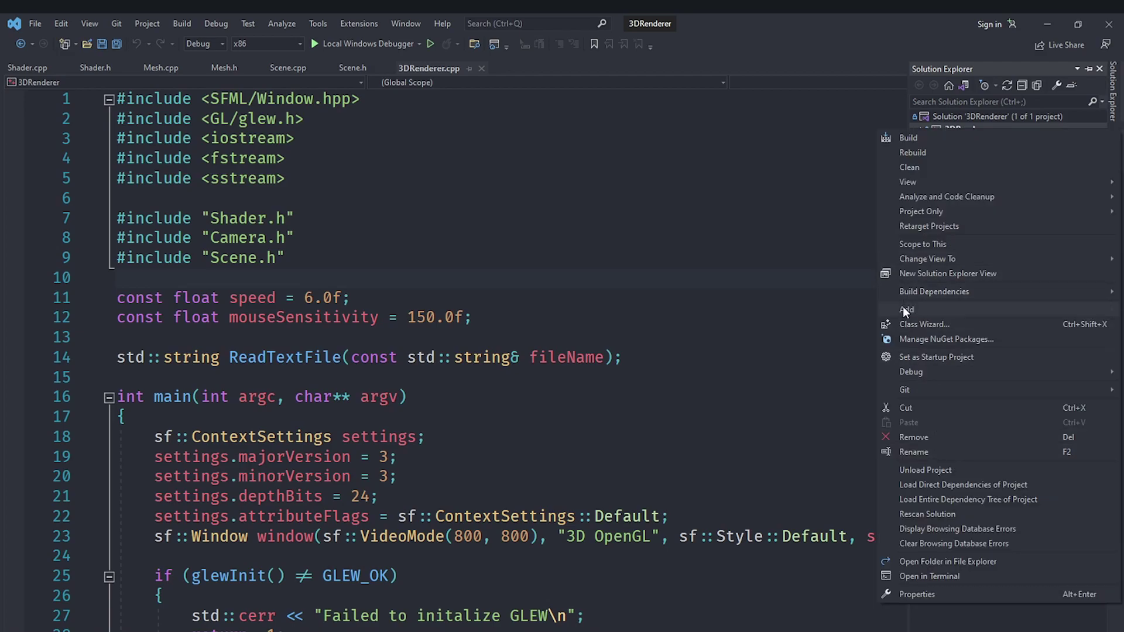
click(936, 564)
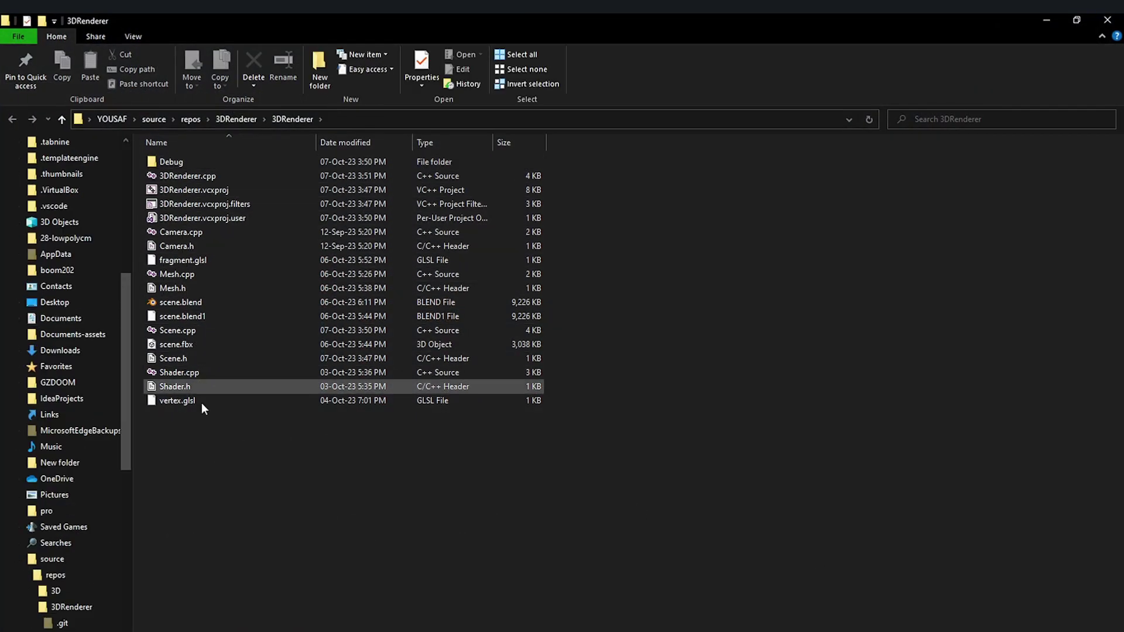
drag(202, 410, 203, 162)
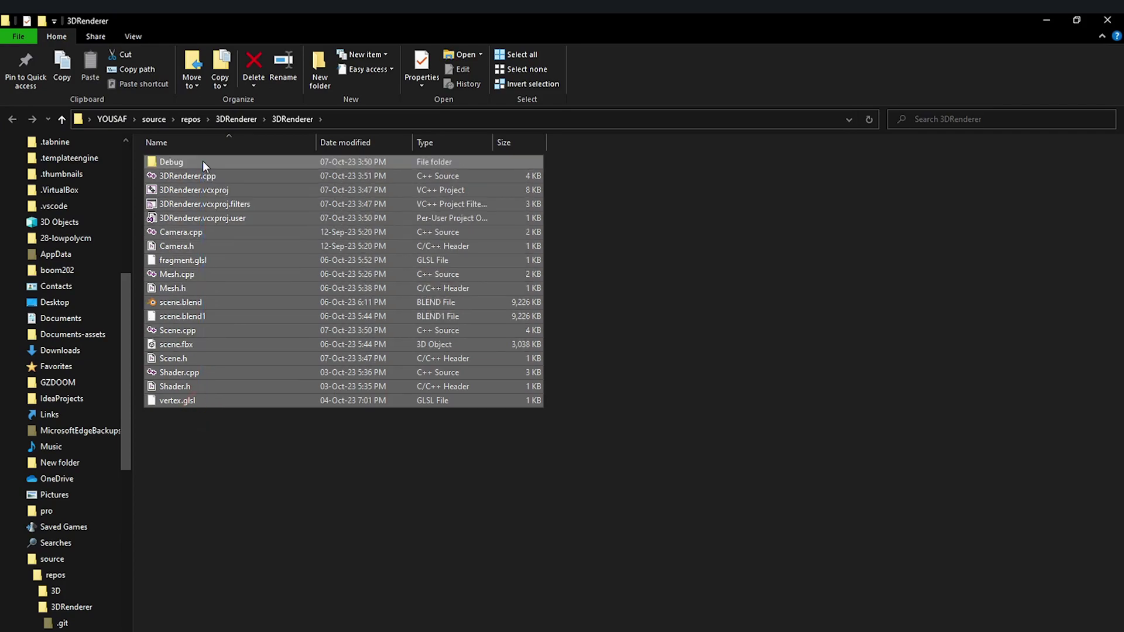
click(220, 303)
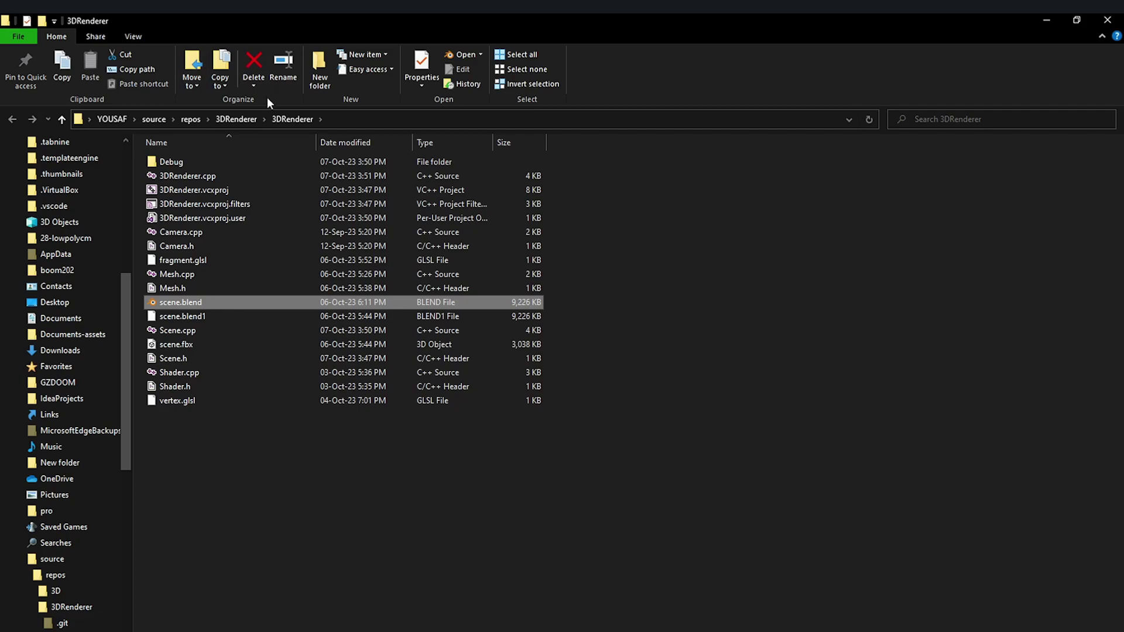
Open README.md from the parent 3DRenderer folder in VS Code, append "by The Hello World Guy" to the description line and save it.
click(238, 120)
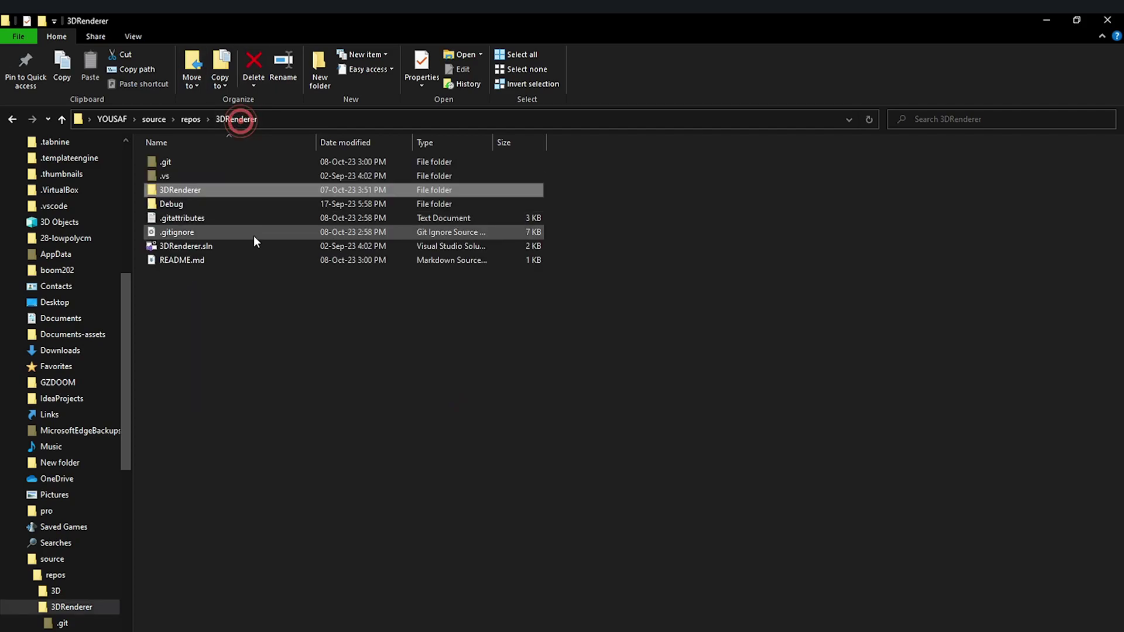
double_click(203, 260)
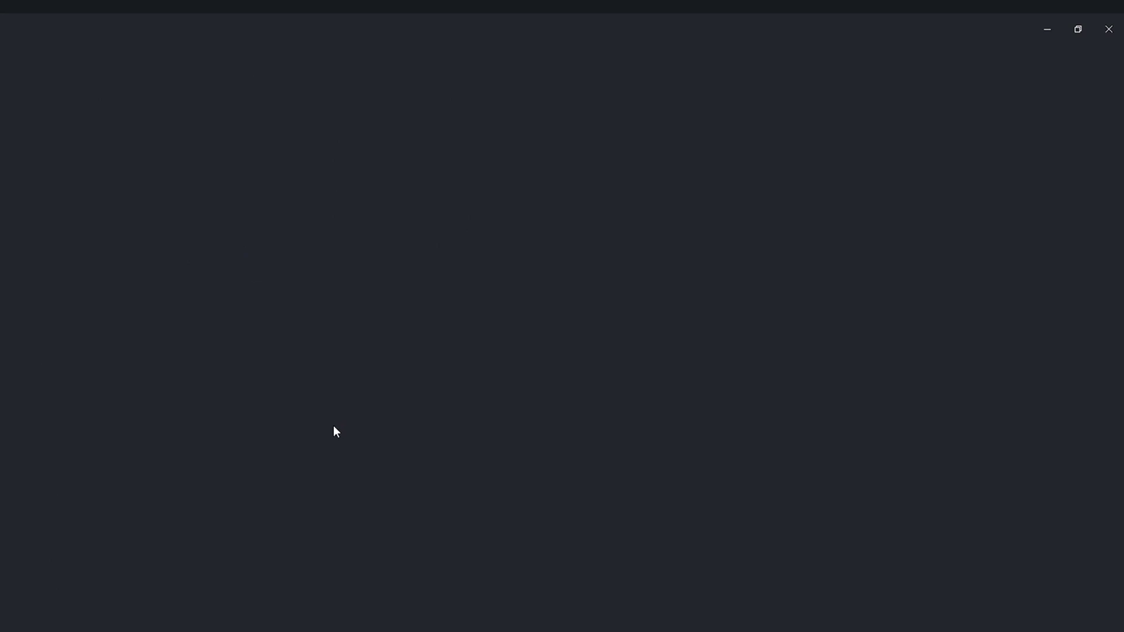
click(216, 188)
click(489, 113)
click(483, 127)
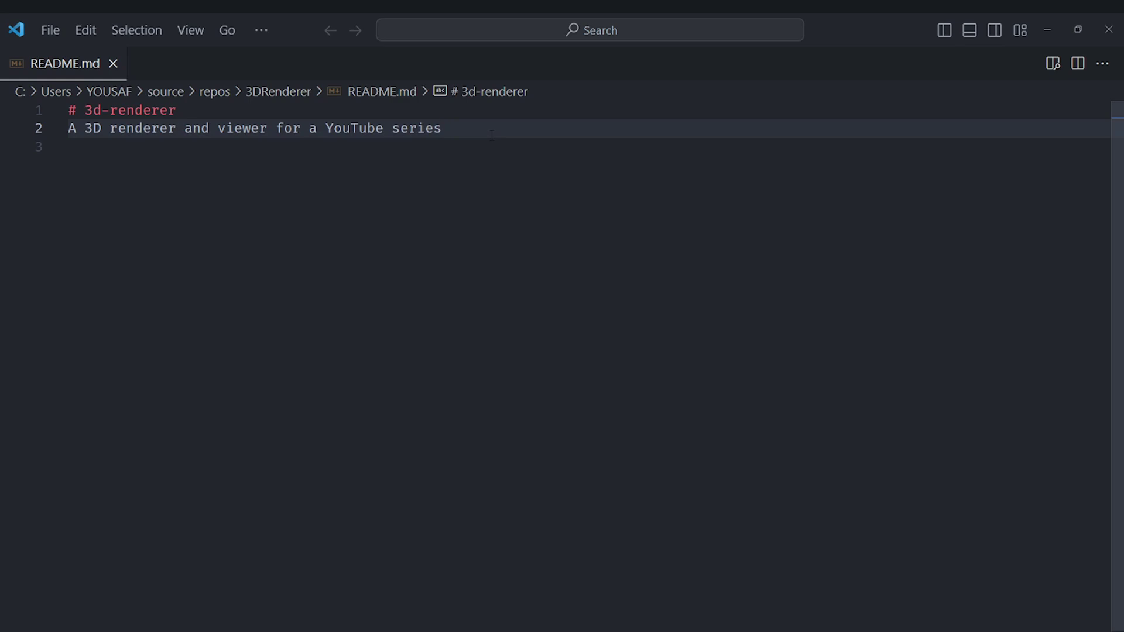
text(by The Hello World )
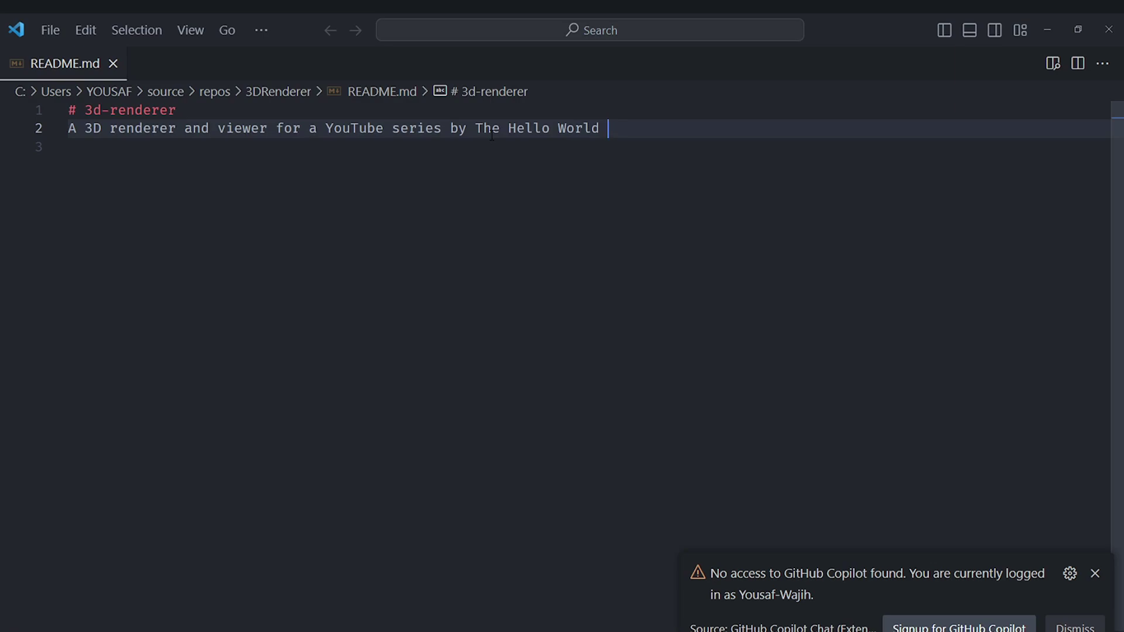
text(Guy)
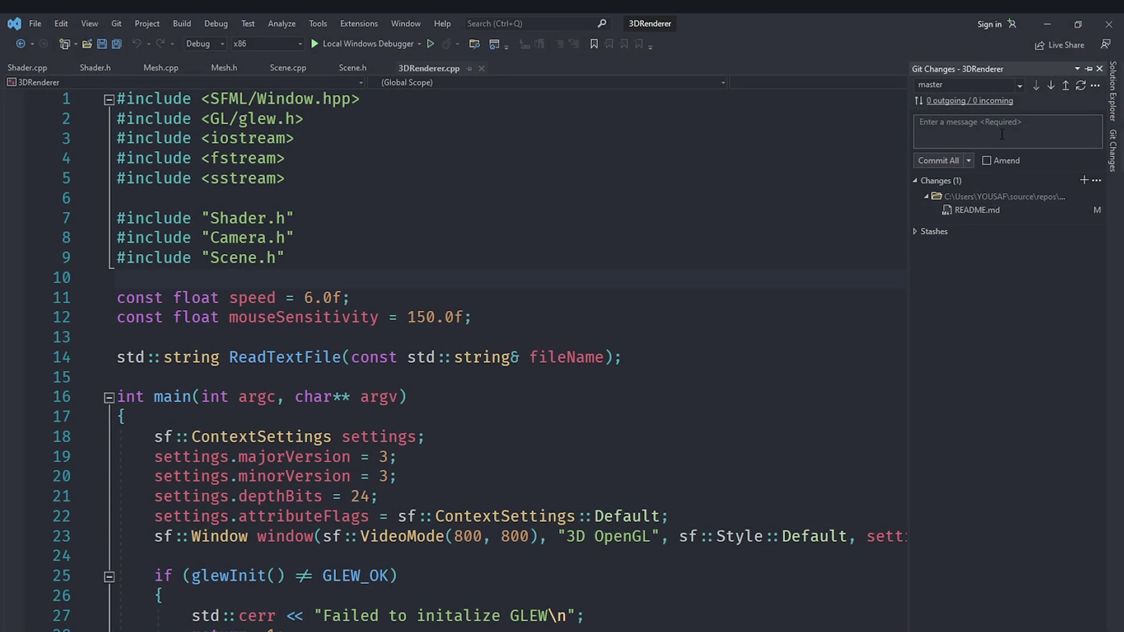
In Visual Studio, commit the README change with the message "Uppdated README" and push it to the remote master branch.
click(1002, 135)
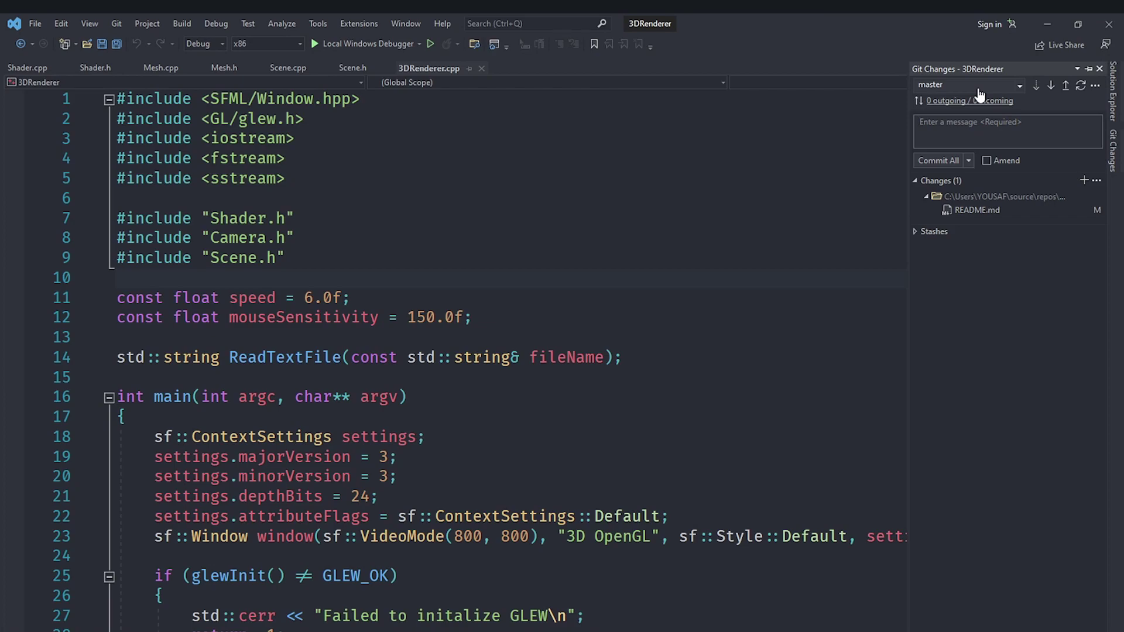
text(R)
key(BackSpace)
text(Uppdated README)
click(943, 163)
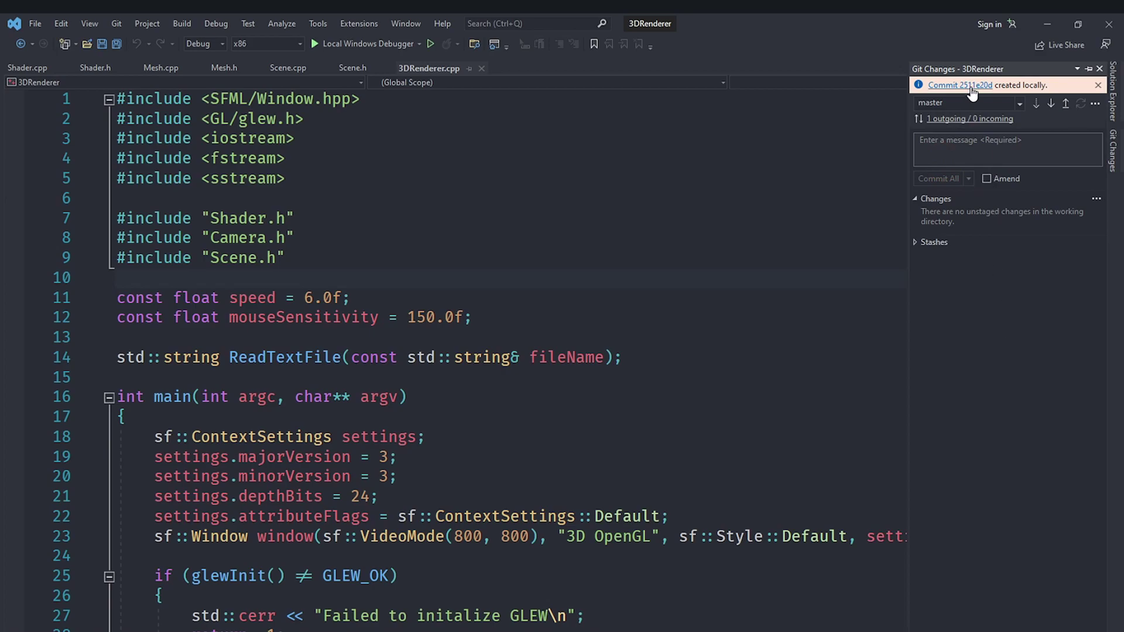
click(1066, 104)
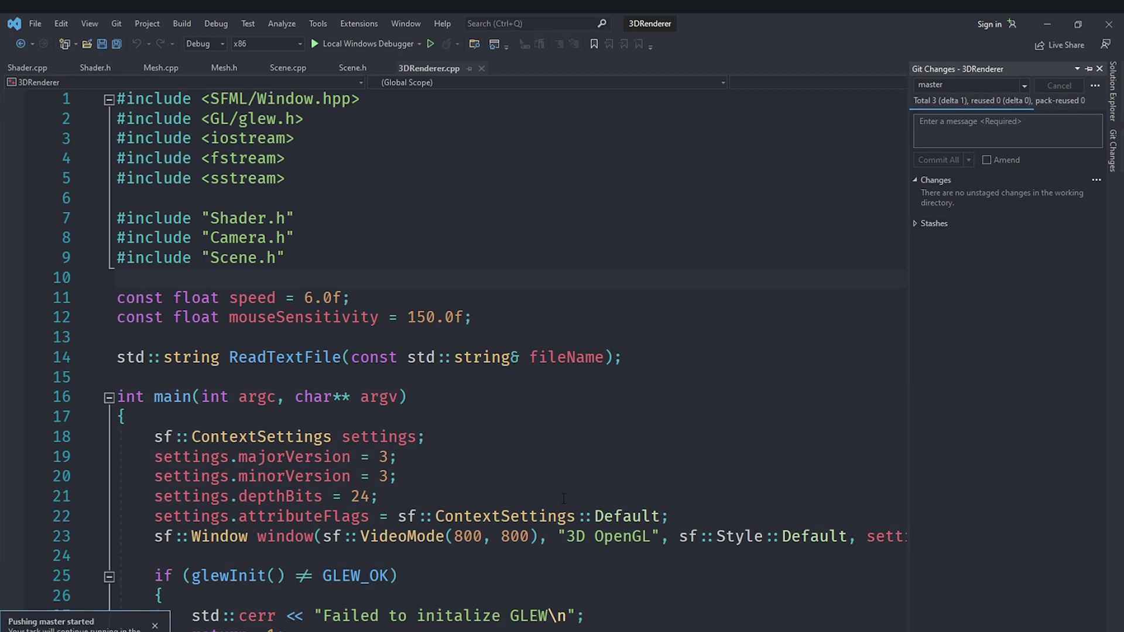
Switch to GitHub in the browser and check the updated README text on the refreshed repository page.
key(alt+Tab)
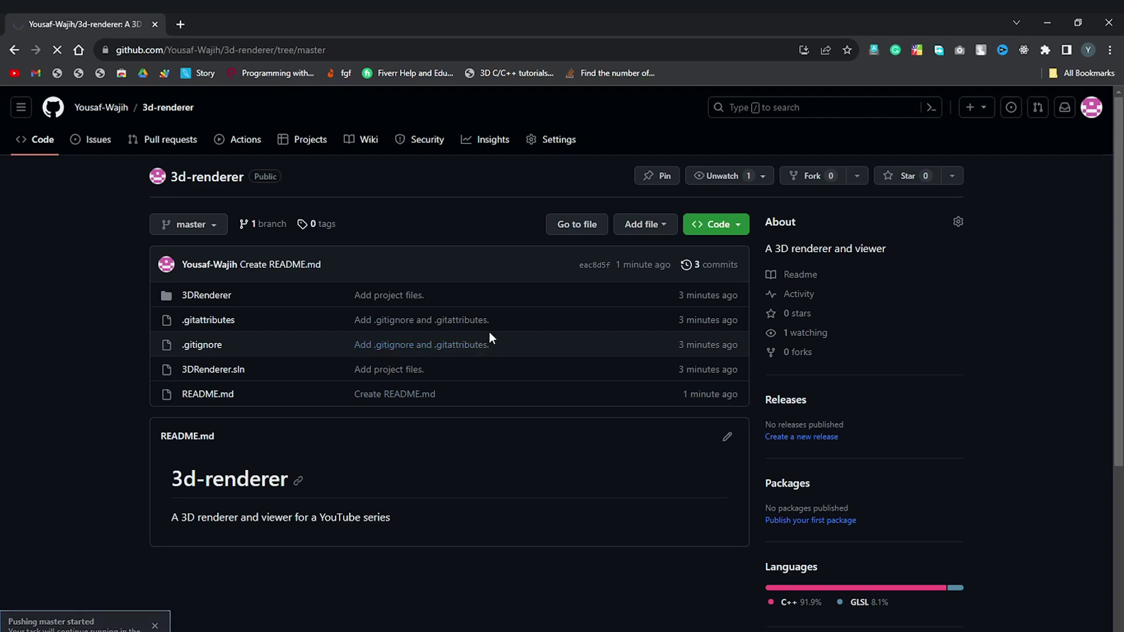
drag(378, 522, 530, 535)
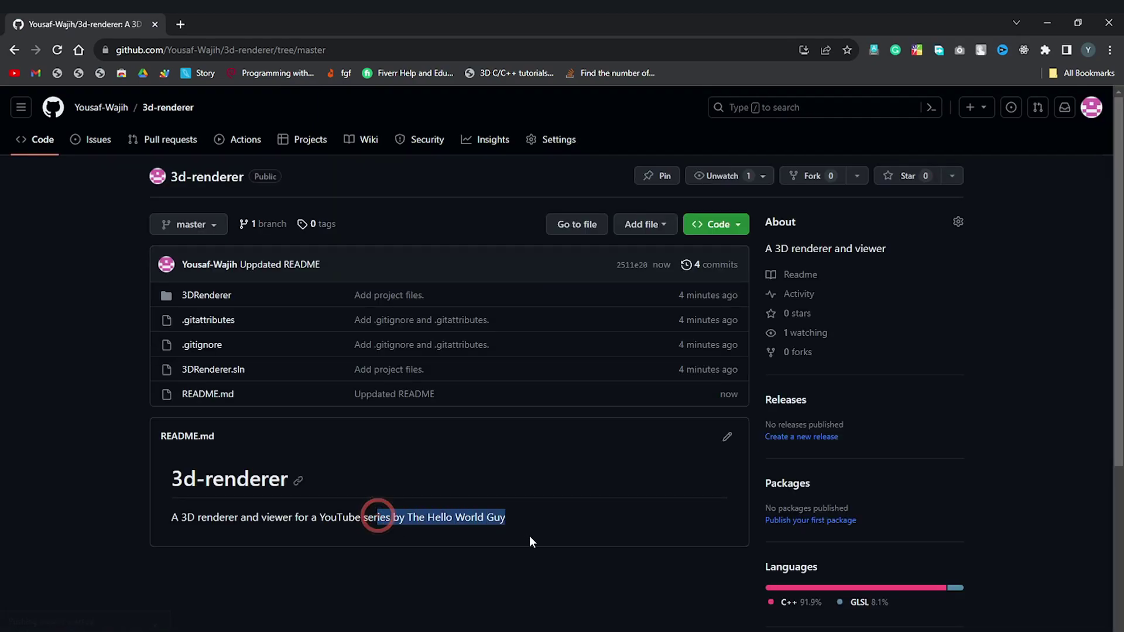
click(529, 536)
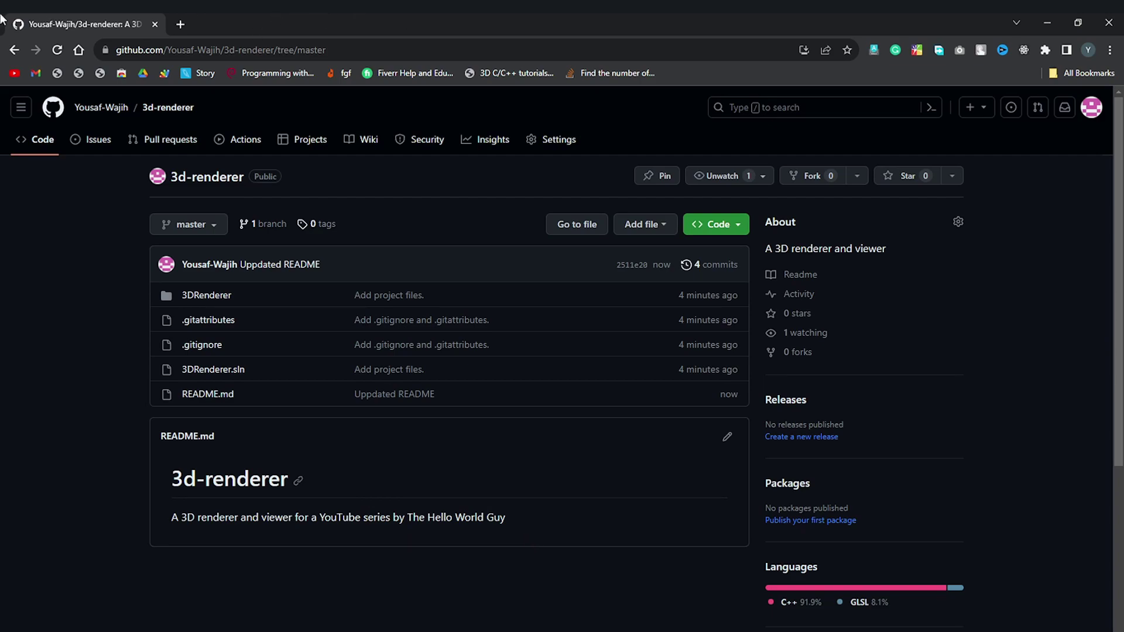
Switch back to Visual Studio and return to 3DRenderer.cpp in the code editor, hiding the Git changes.
key(alt+Tab)
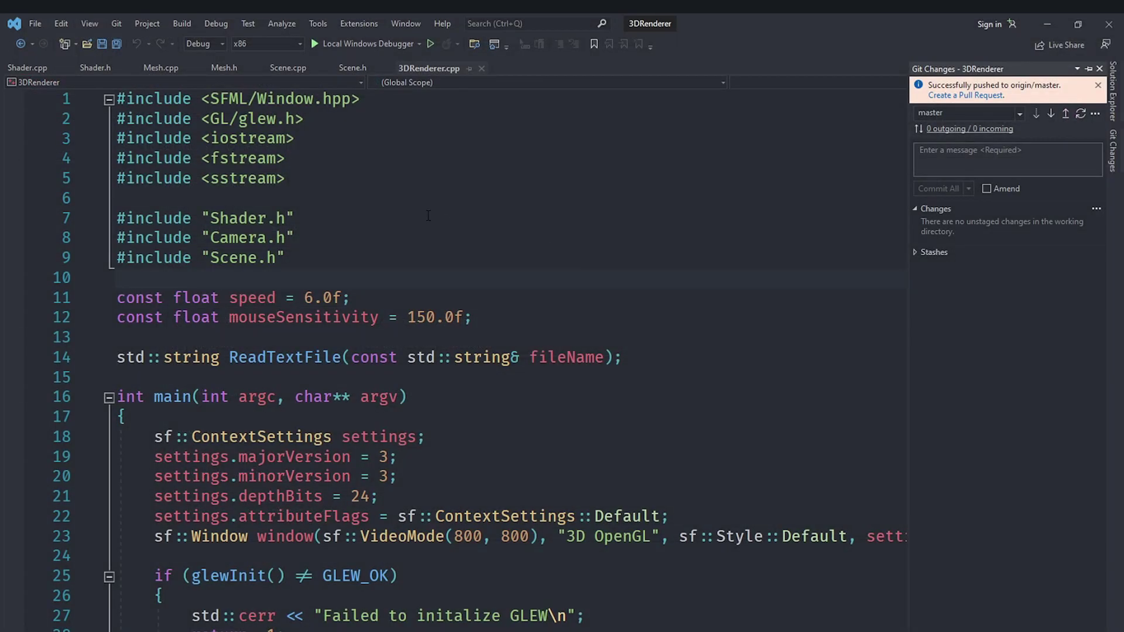
click(417, 209)
click(407, 258)
click(405, 254)
click(409, 279)
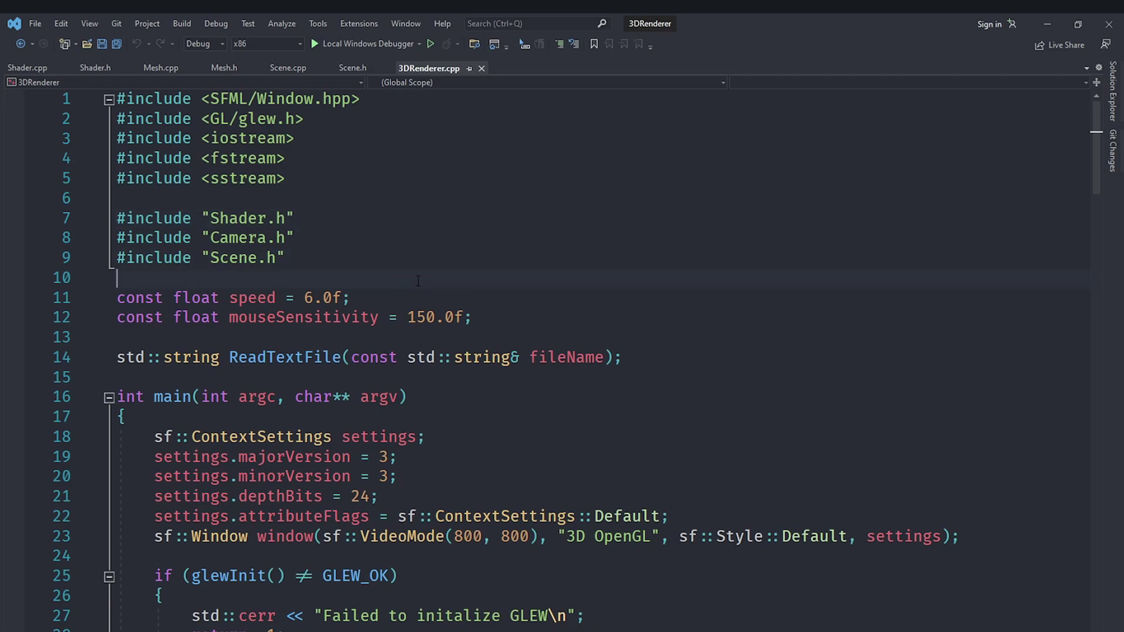